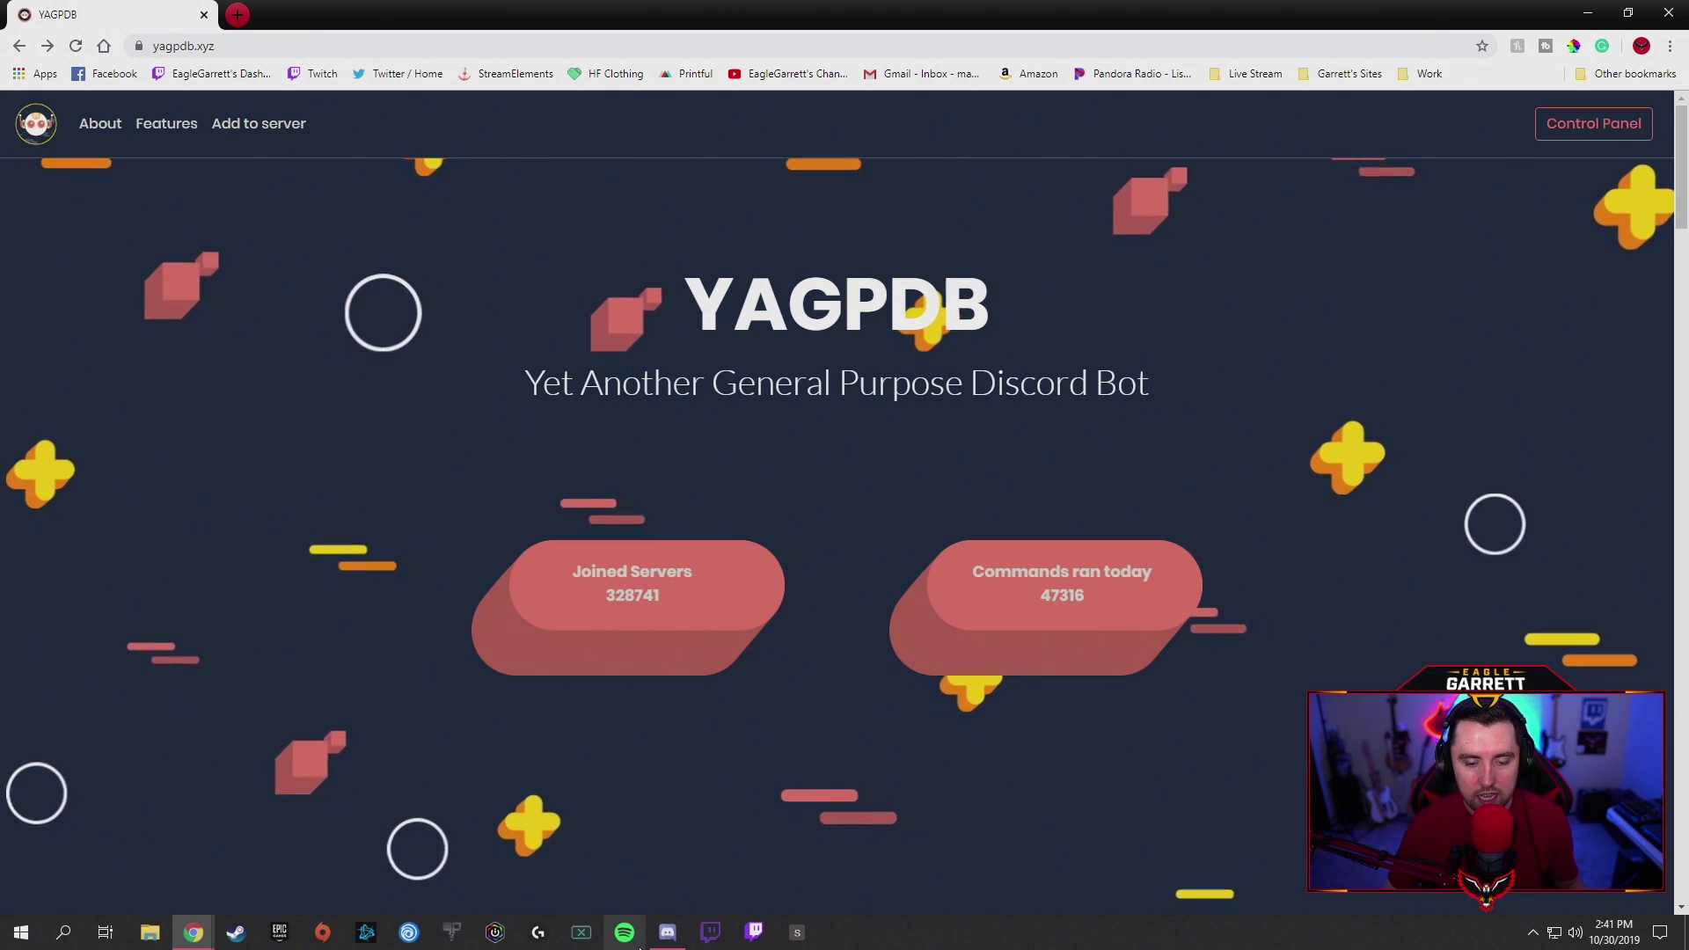
Step: Leave the YAGPDB home page and switch over to the Discord window
left_click(668, 932)
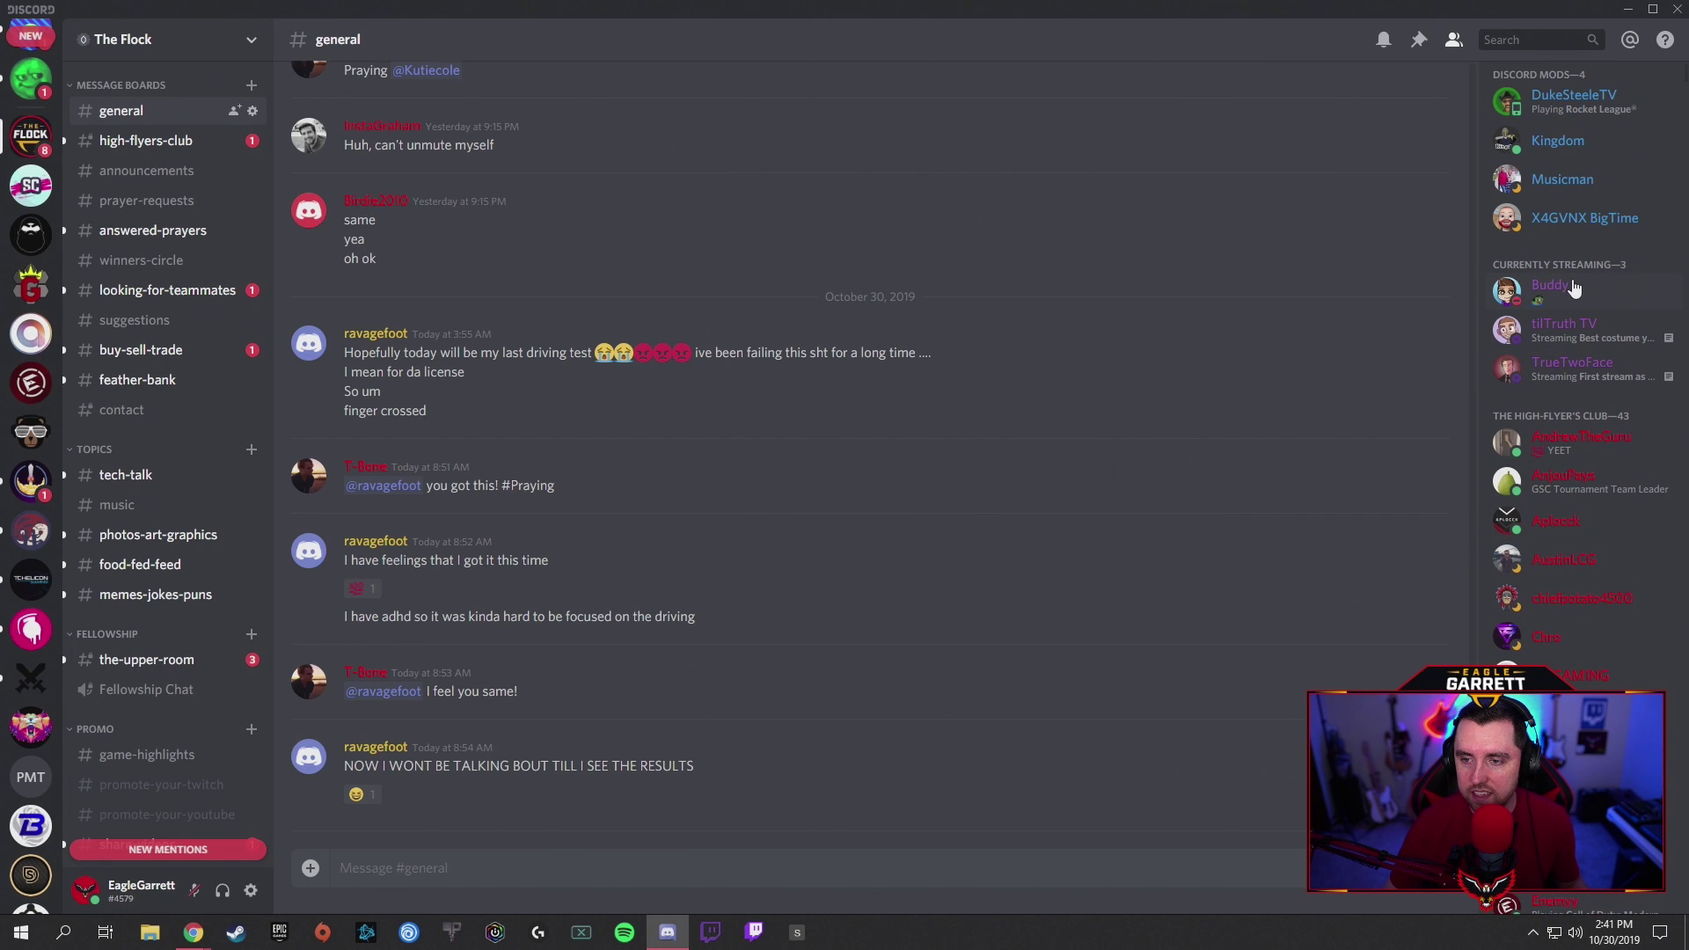
Step: Check tilTruth TV's and TrueTwoFace's live Twitch profiles under Currently Streaming, then return to YAGPDB
left_click(1595, 342)
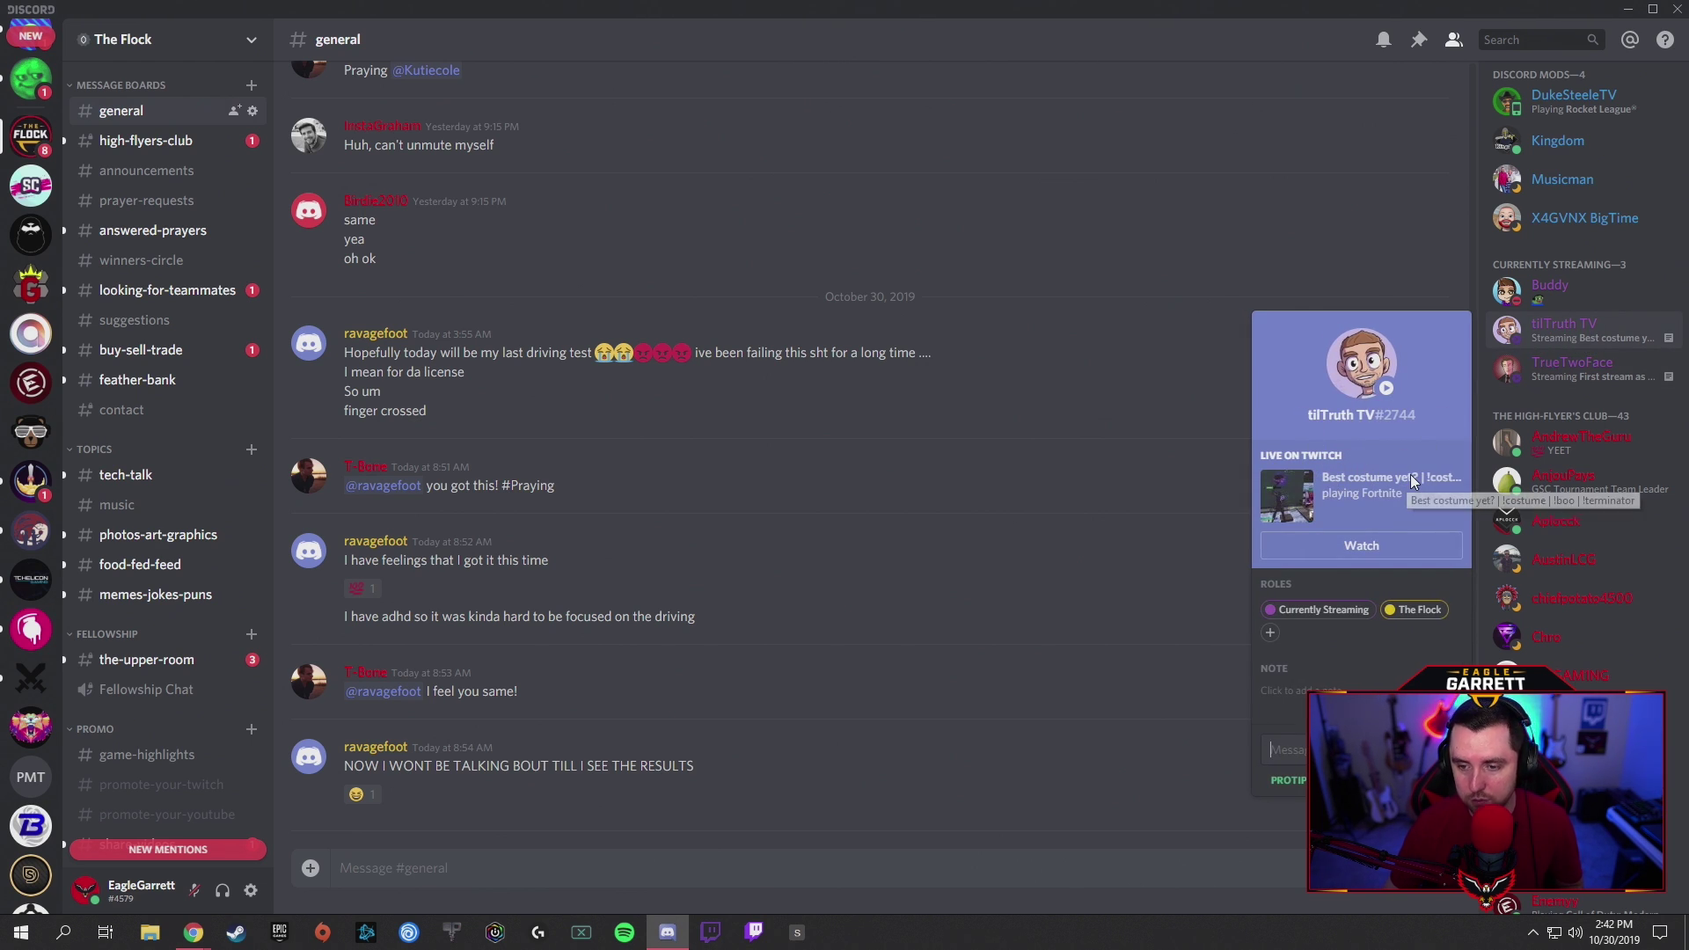
left_click(1572, 369)
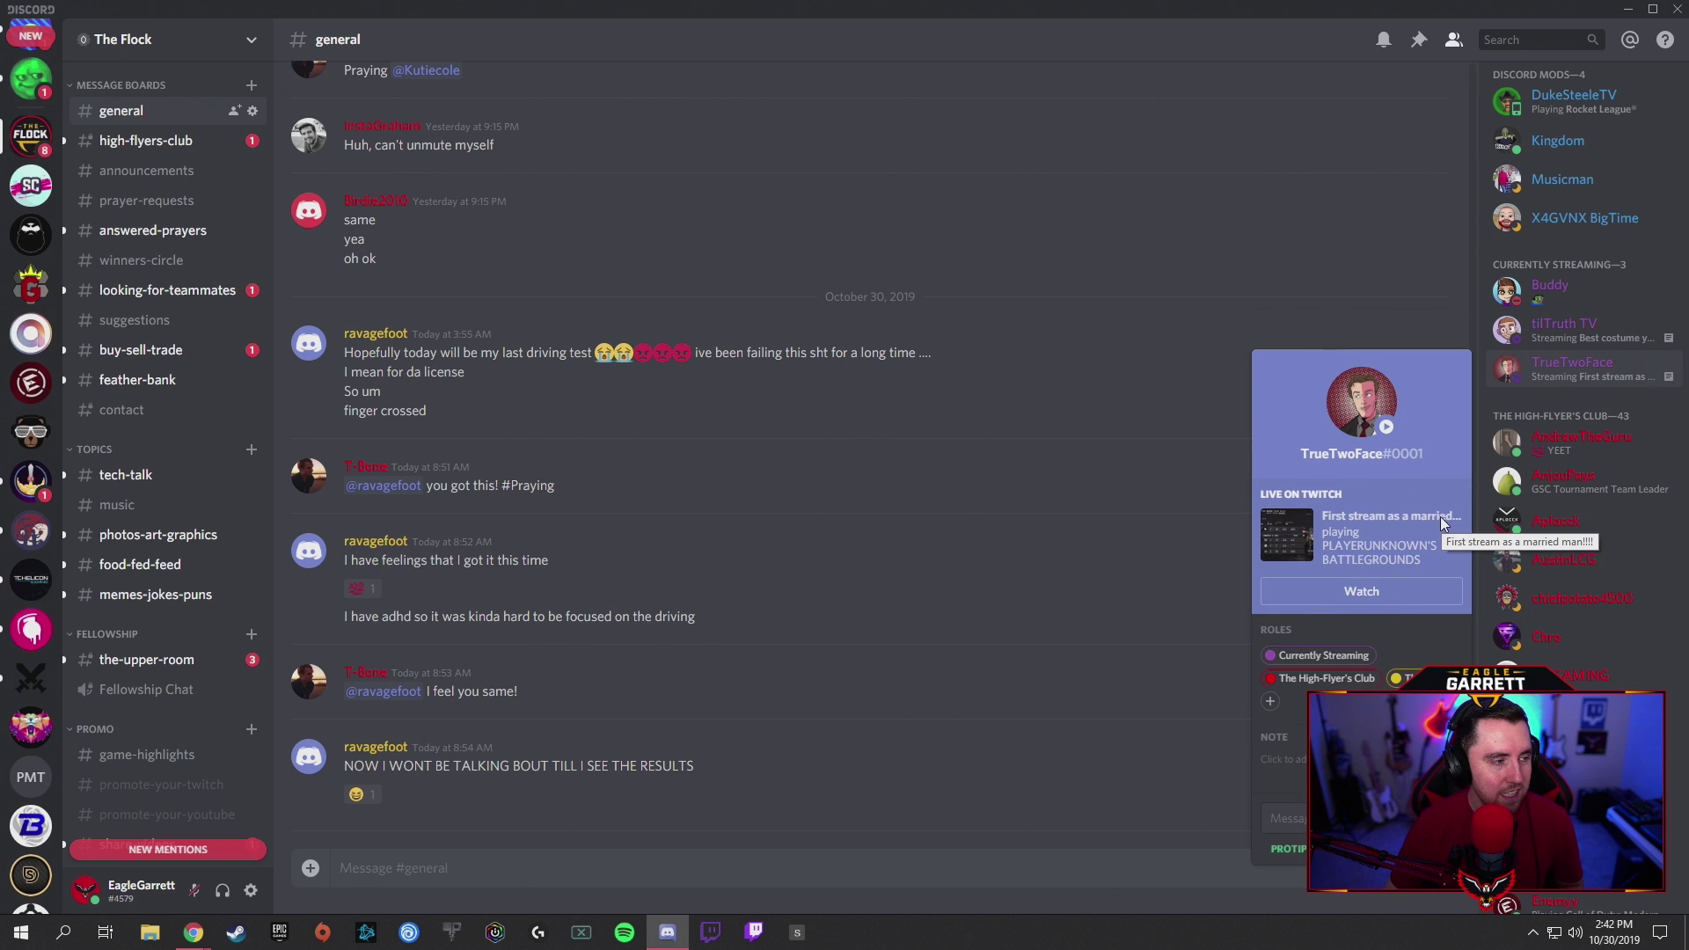
left_click(1230, 19)
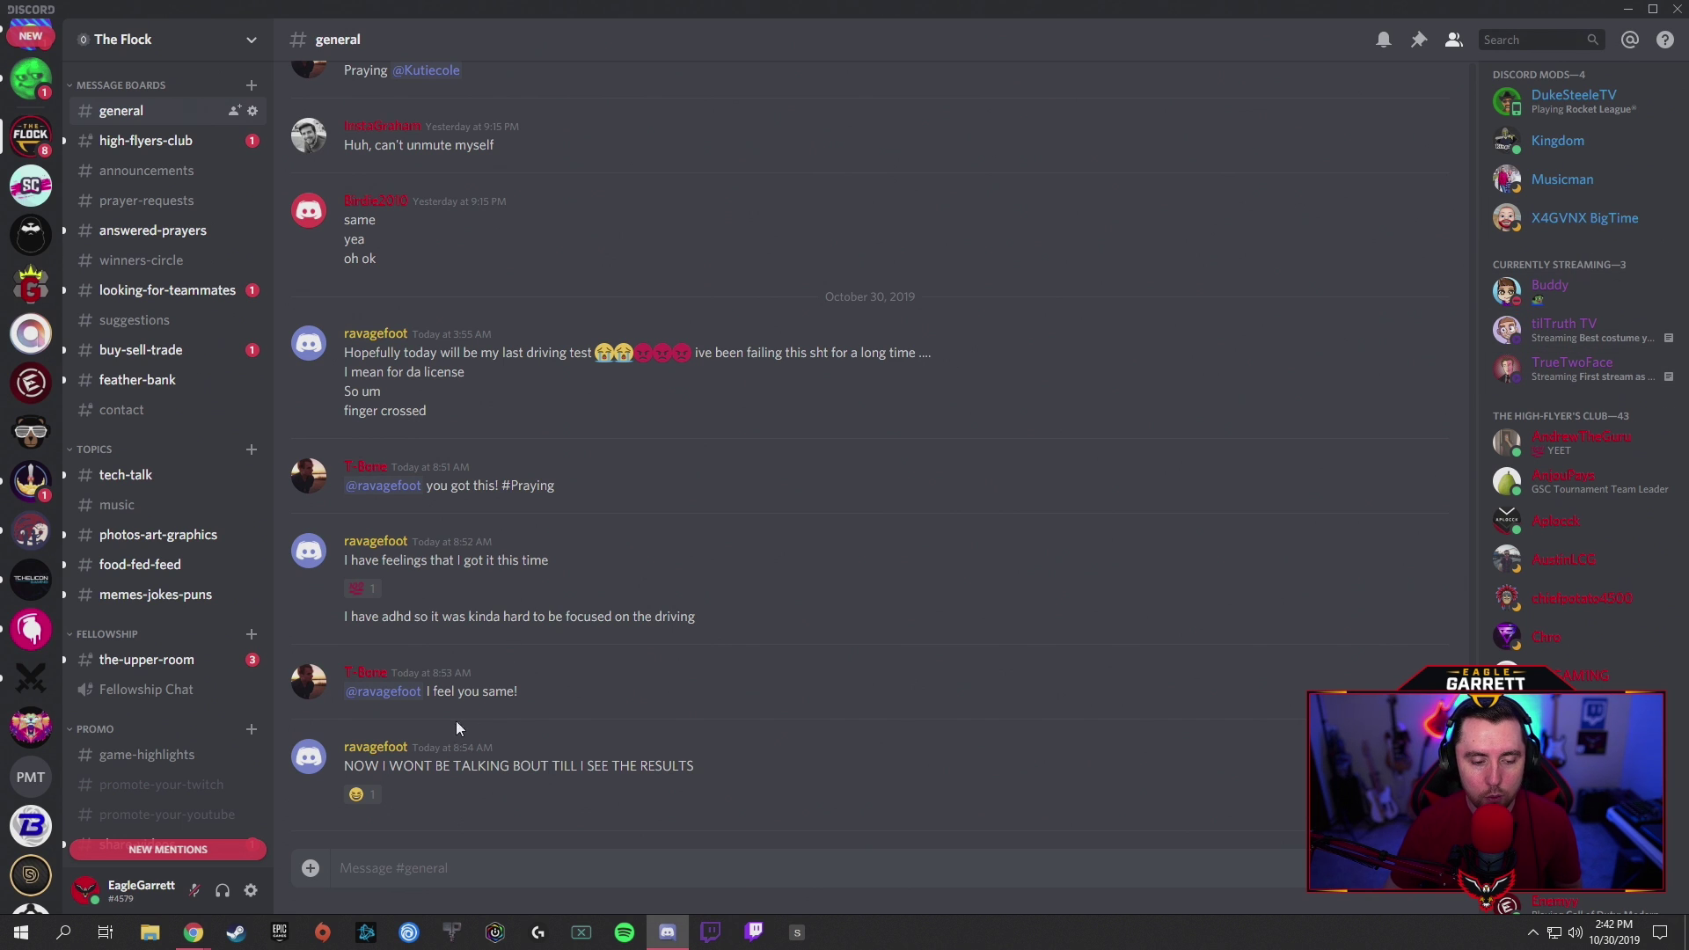
mouse_move(197, 935)
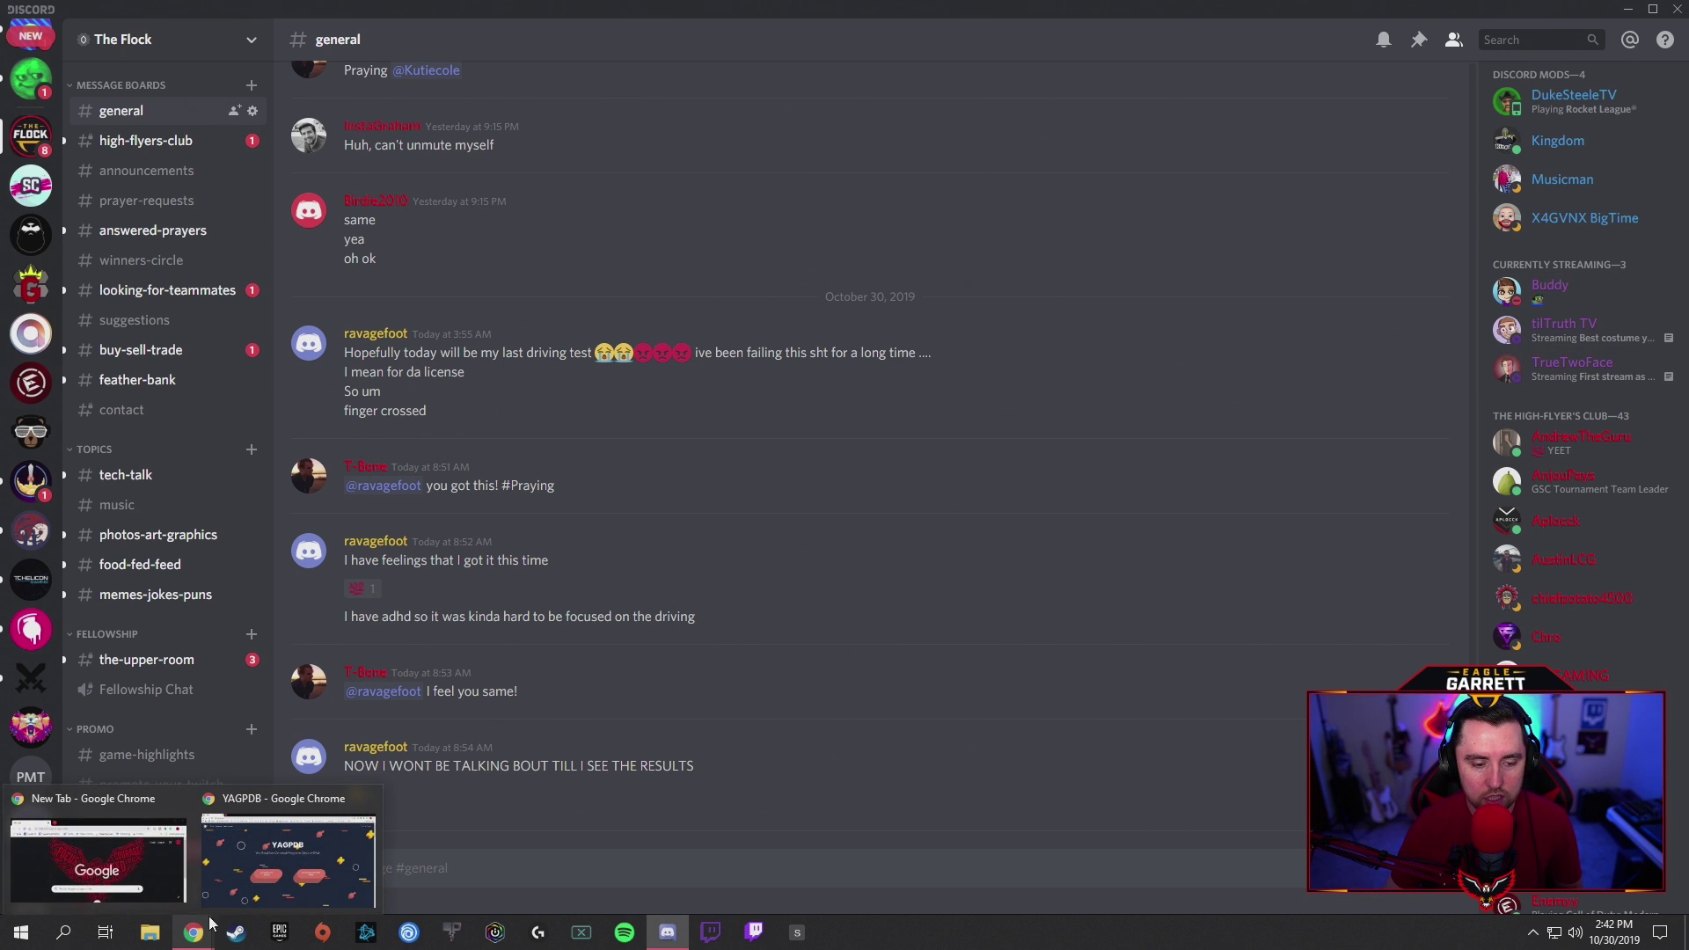
left_click(264, 866)
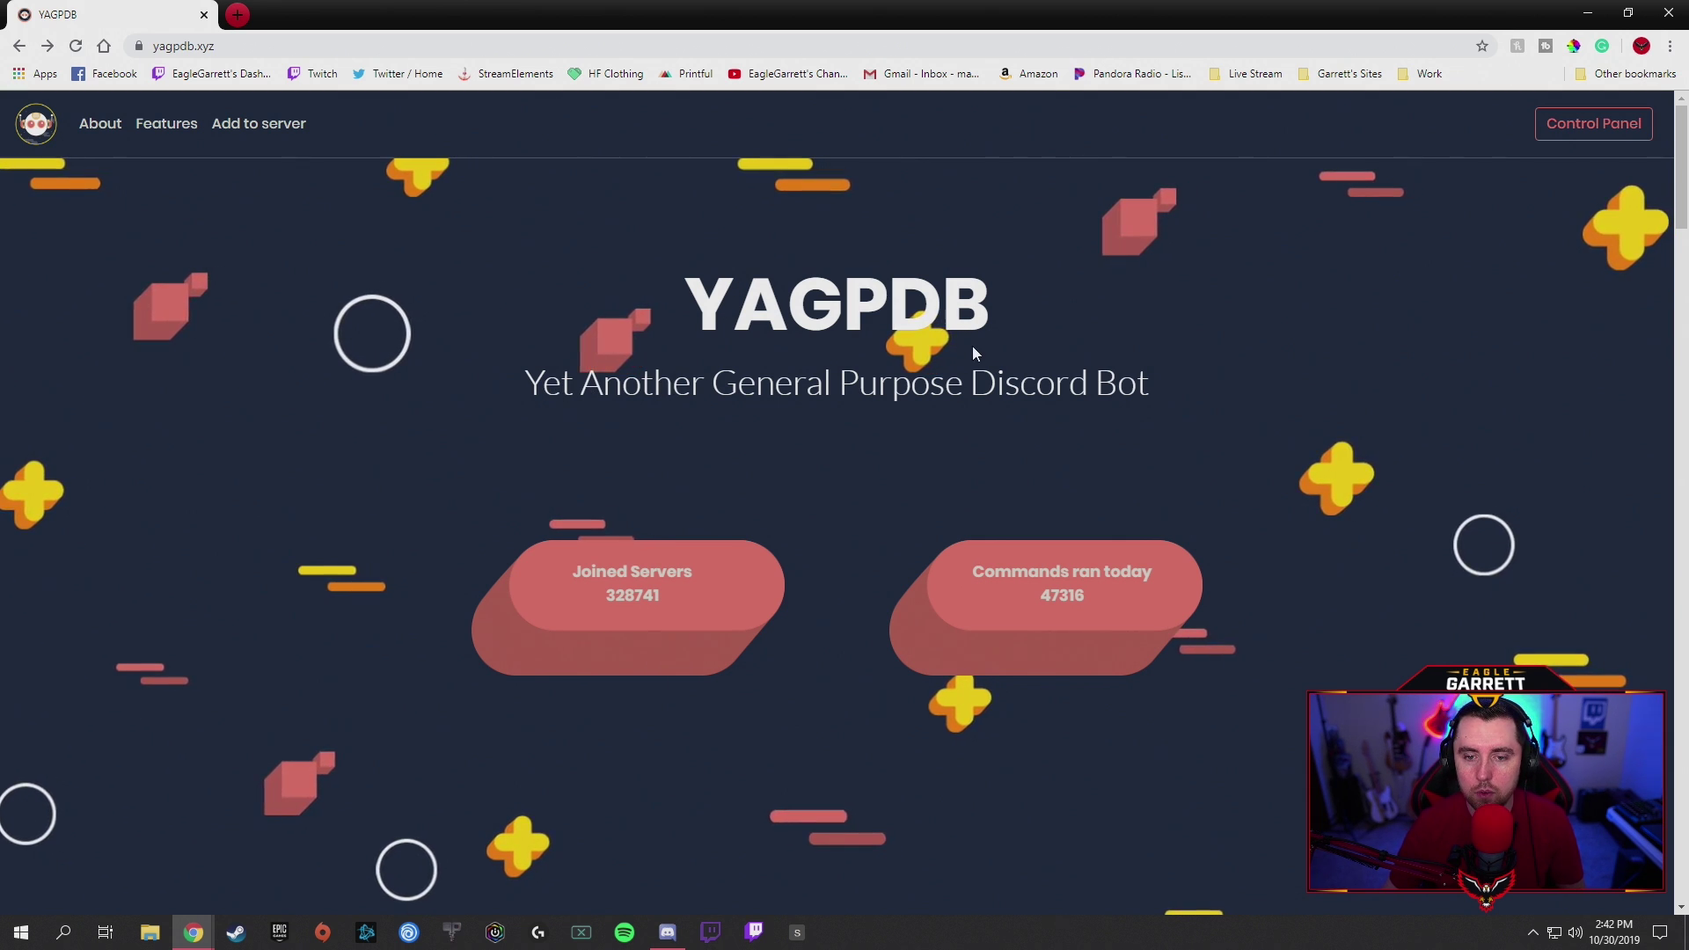
Step: Open YAGPDB's Control Panel and choose to log in with the Discord account
left_click(1591, 128)
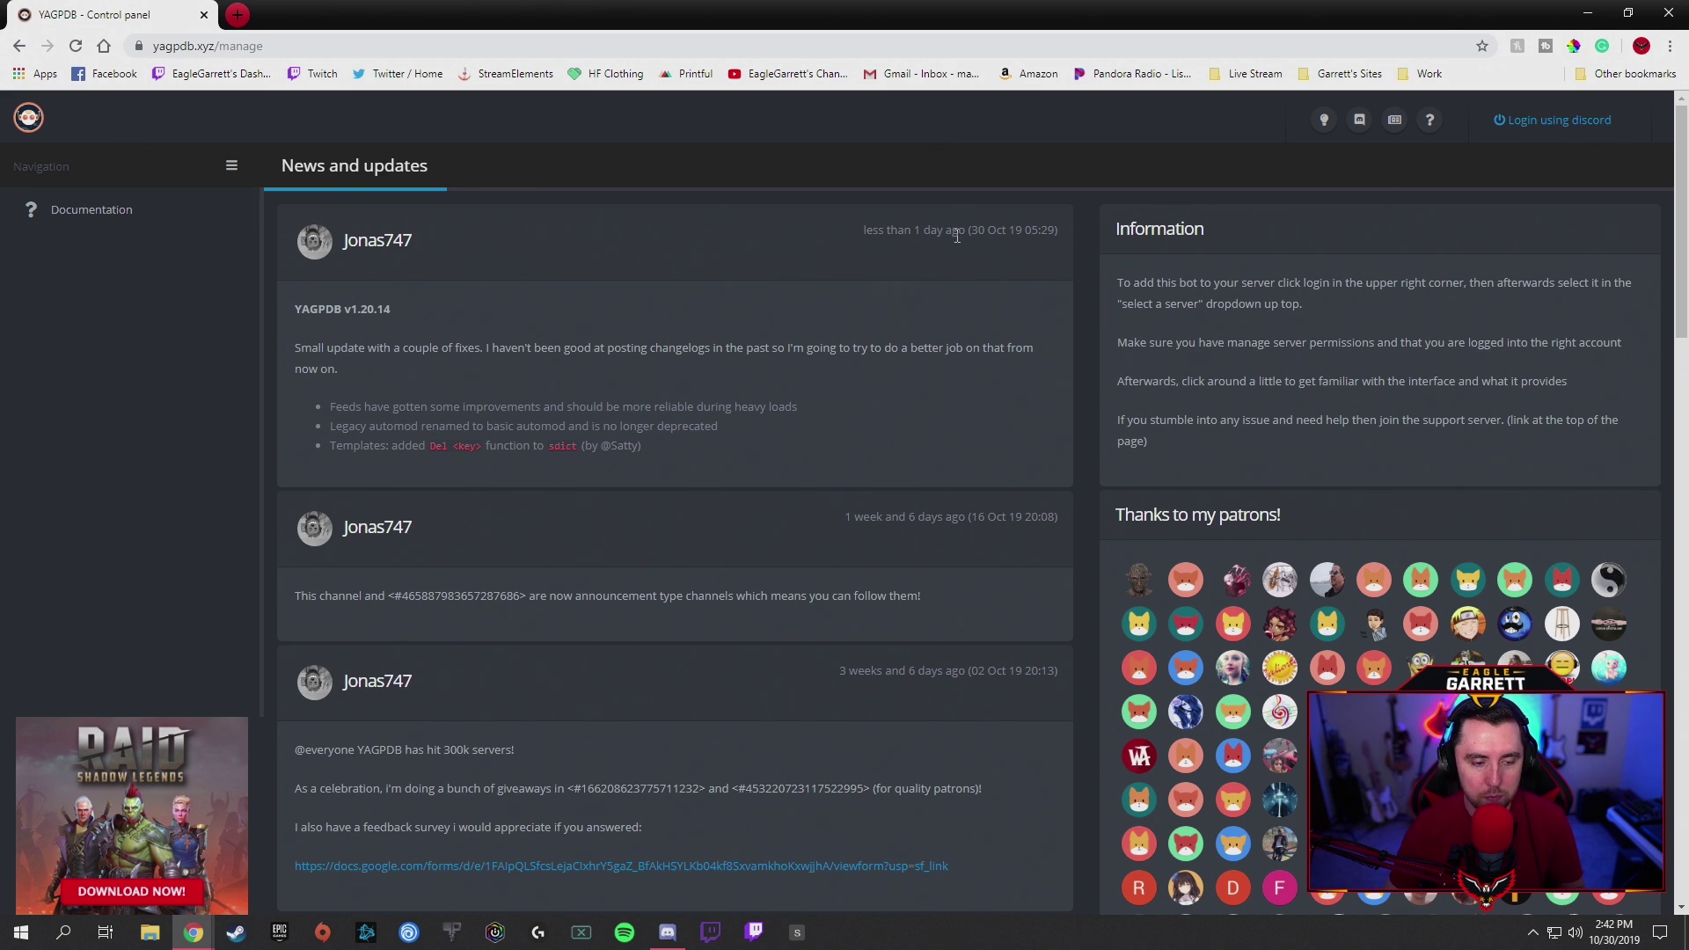
scroll(735, 462, "down", 2)
scroll(742, 466, "up", 2)
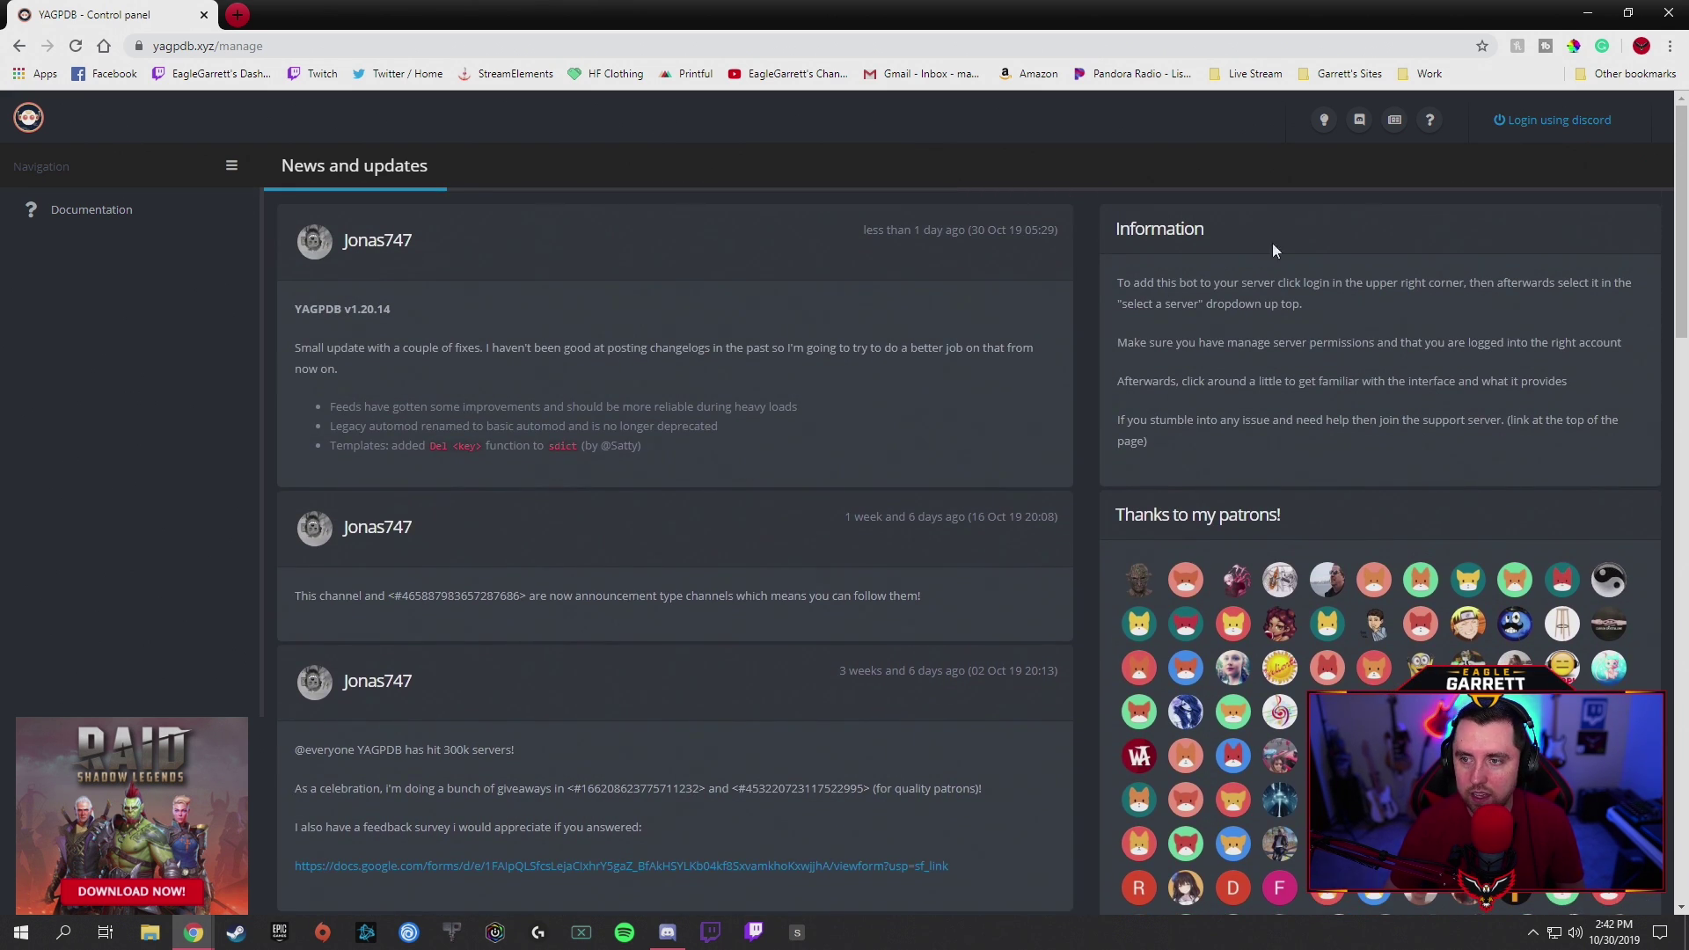
left_click(1587, 126)
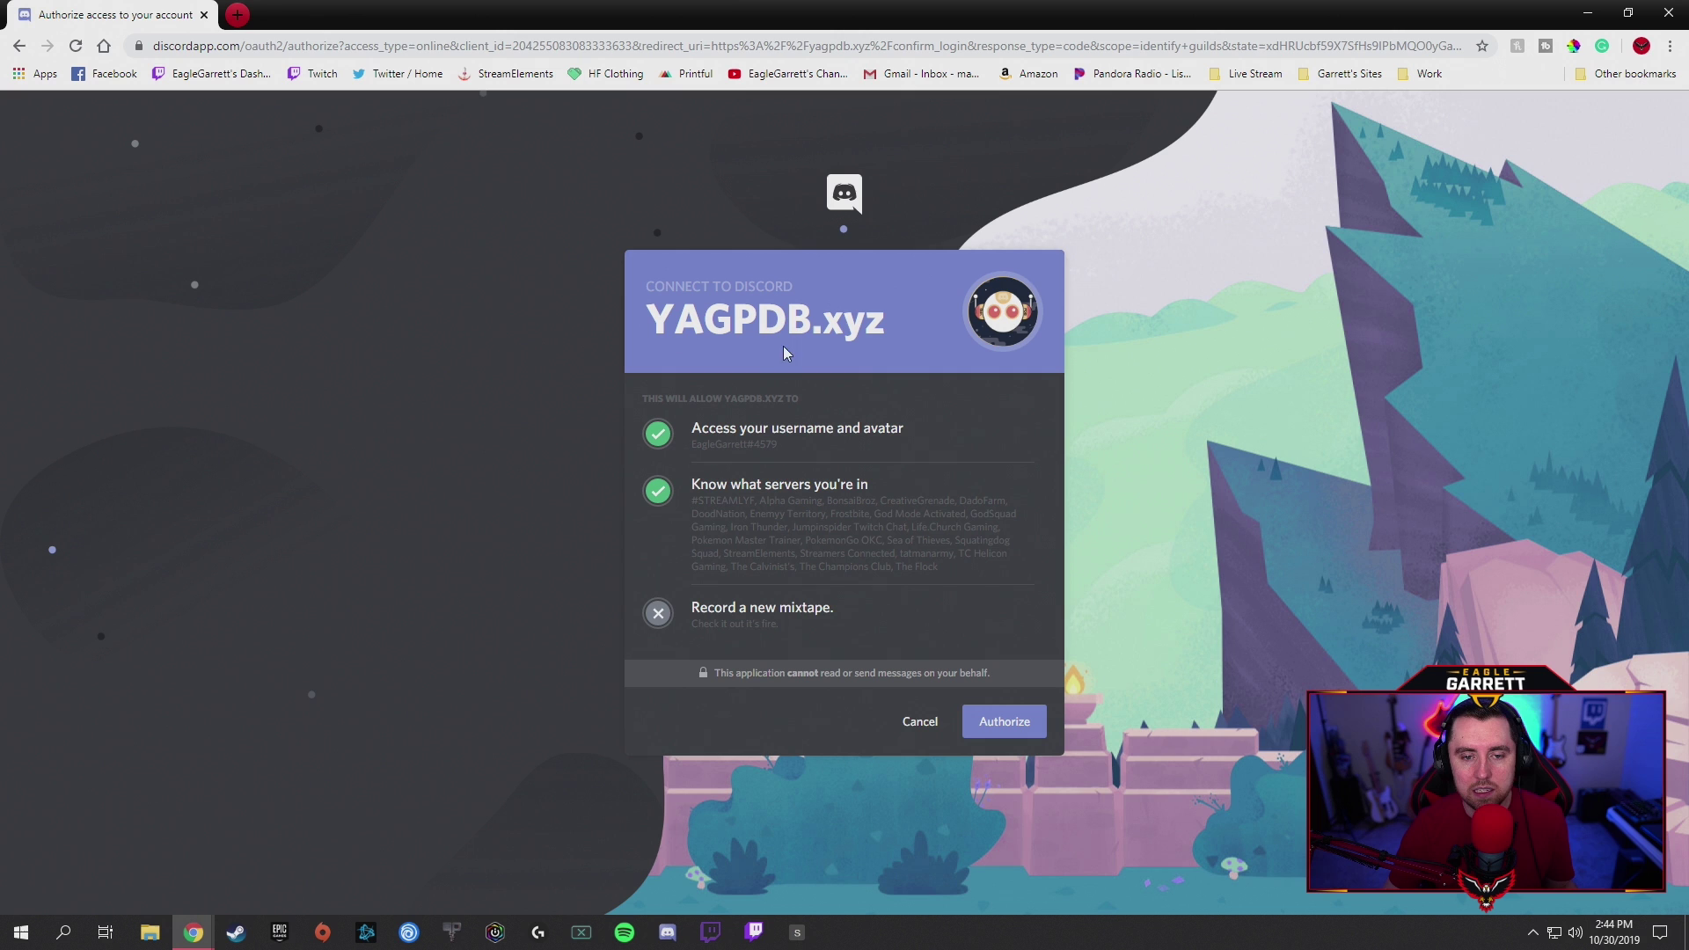
Step: Authorize YAGPDB.xyz and pick The Flock from the Select Server dropdown
left_click(1023, 732)
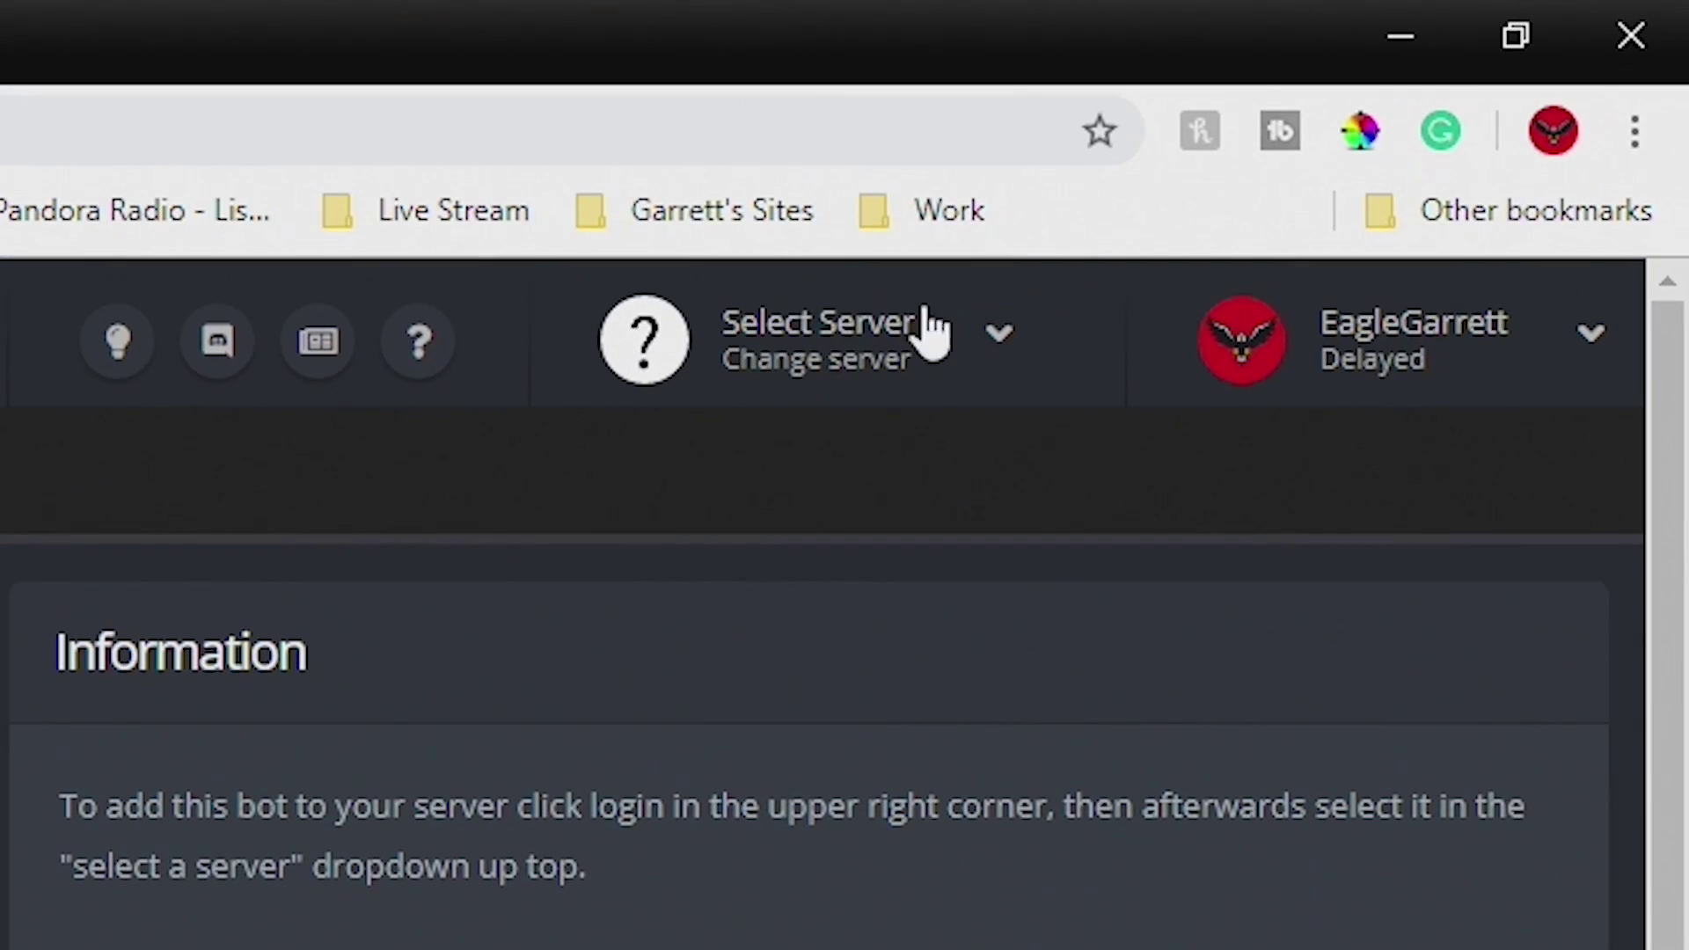
left_click(1010, 356)
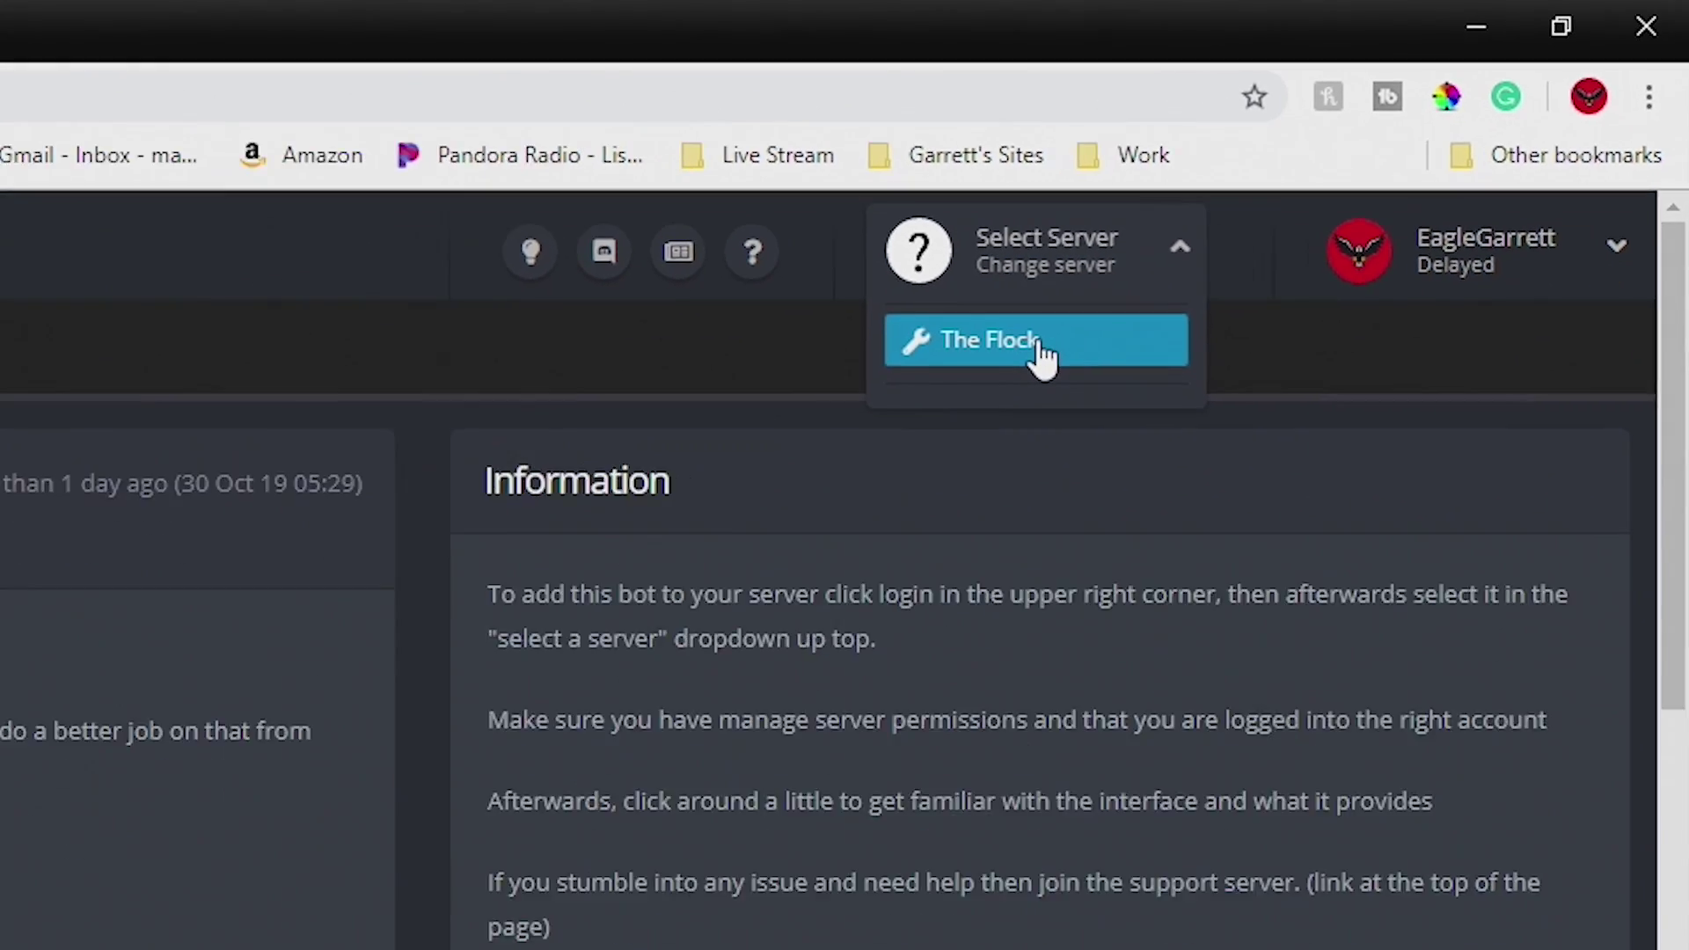
left_click(711, 480)
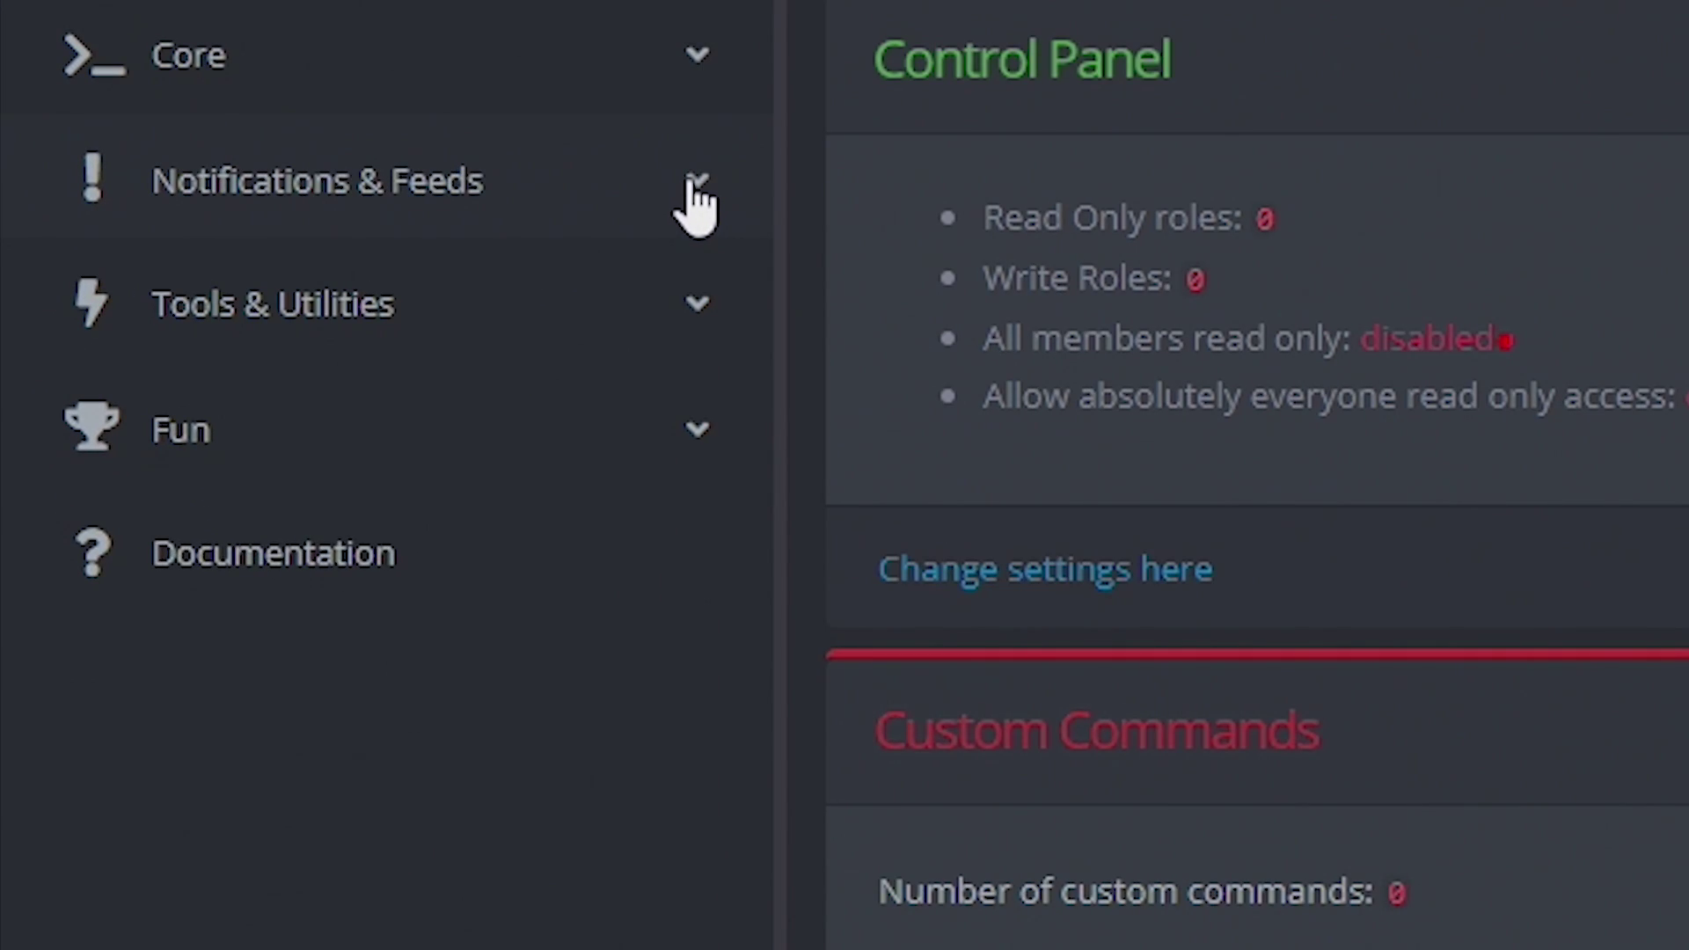
left_click(695, 201)
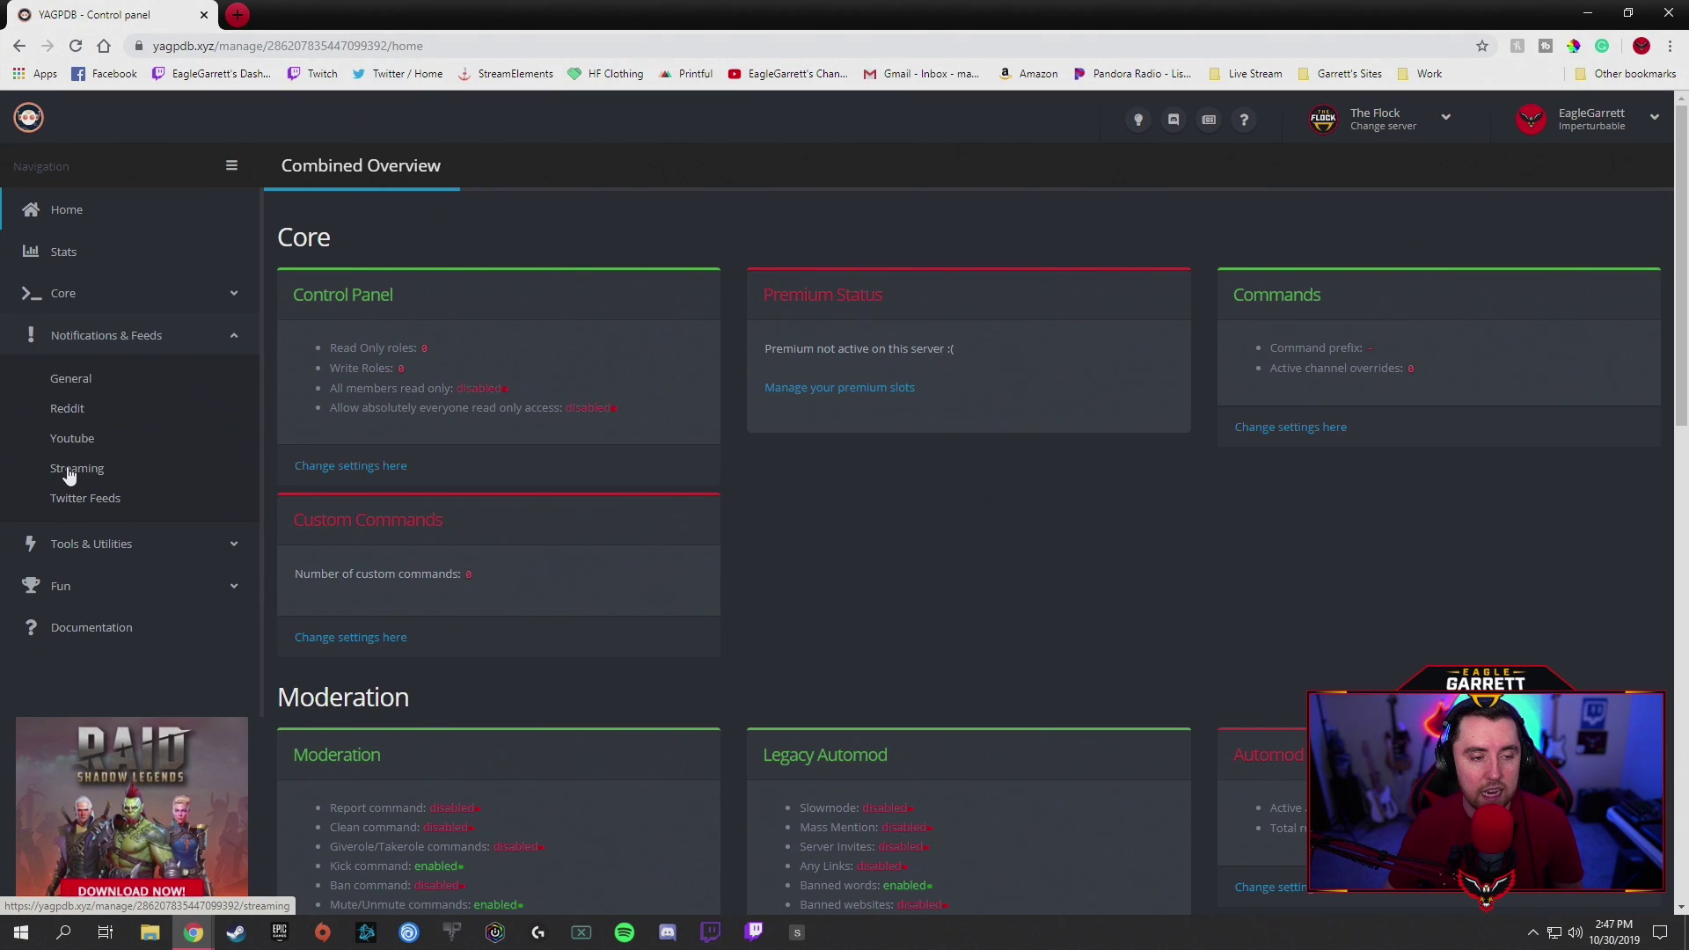
Step: Open the Streaming page under Notifications & Feeds and review its announce channel and role
left_click(207, 592)
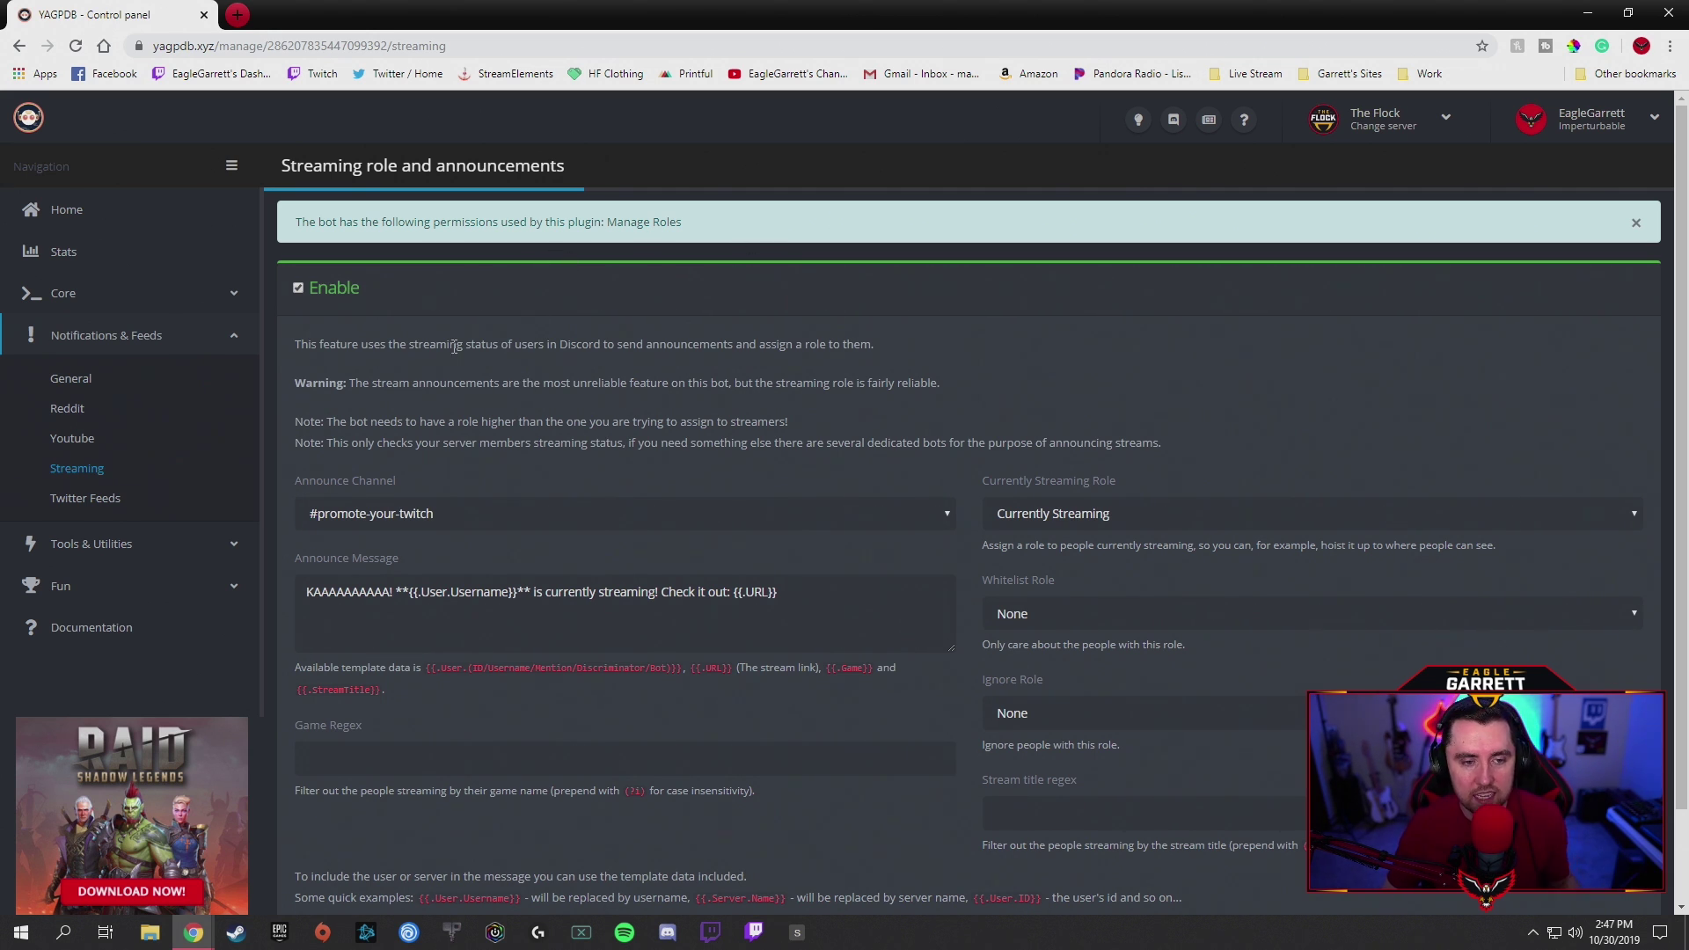
scroll(457, 352, "down", 1)
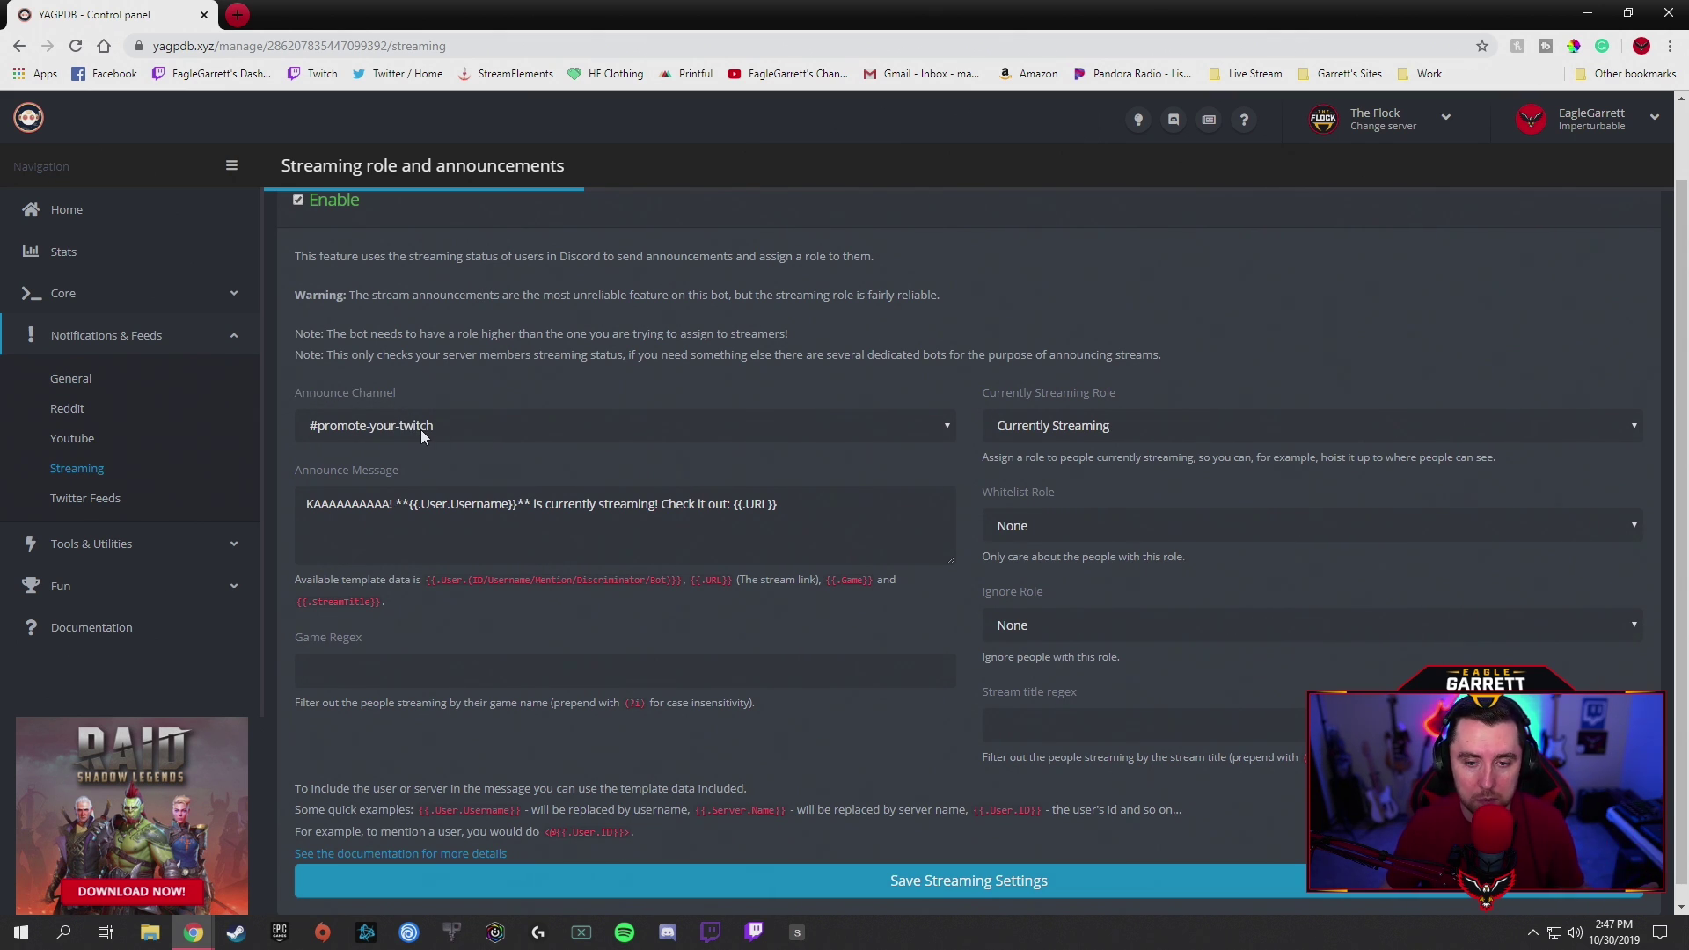
Step: Open #promote-your-twitch in Discord and scroll through PromoBot's live-stream announcements
left_click(668, 933)
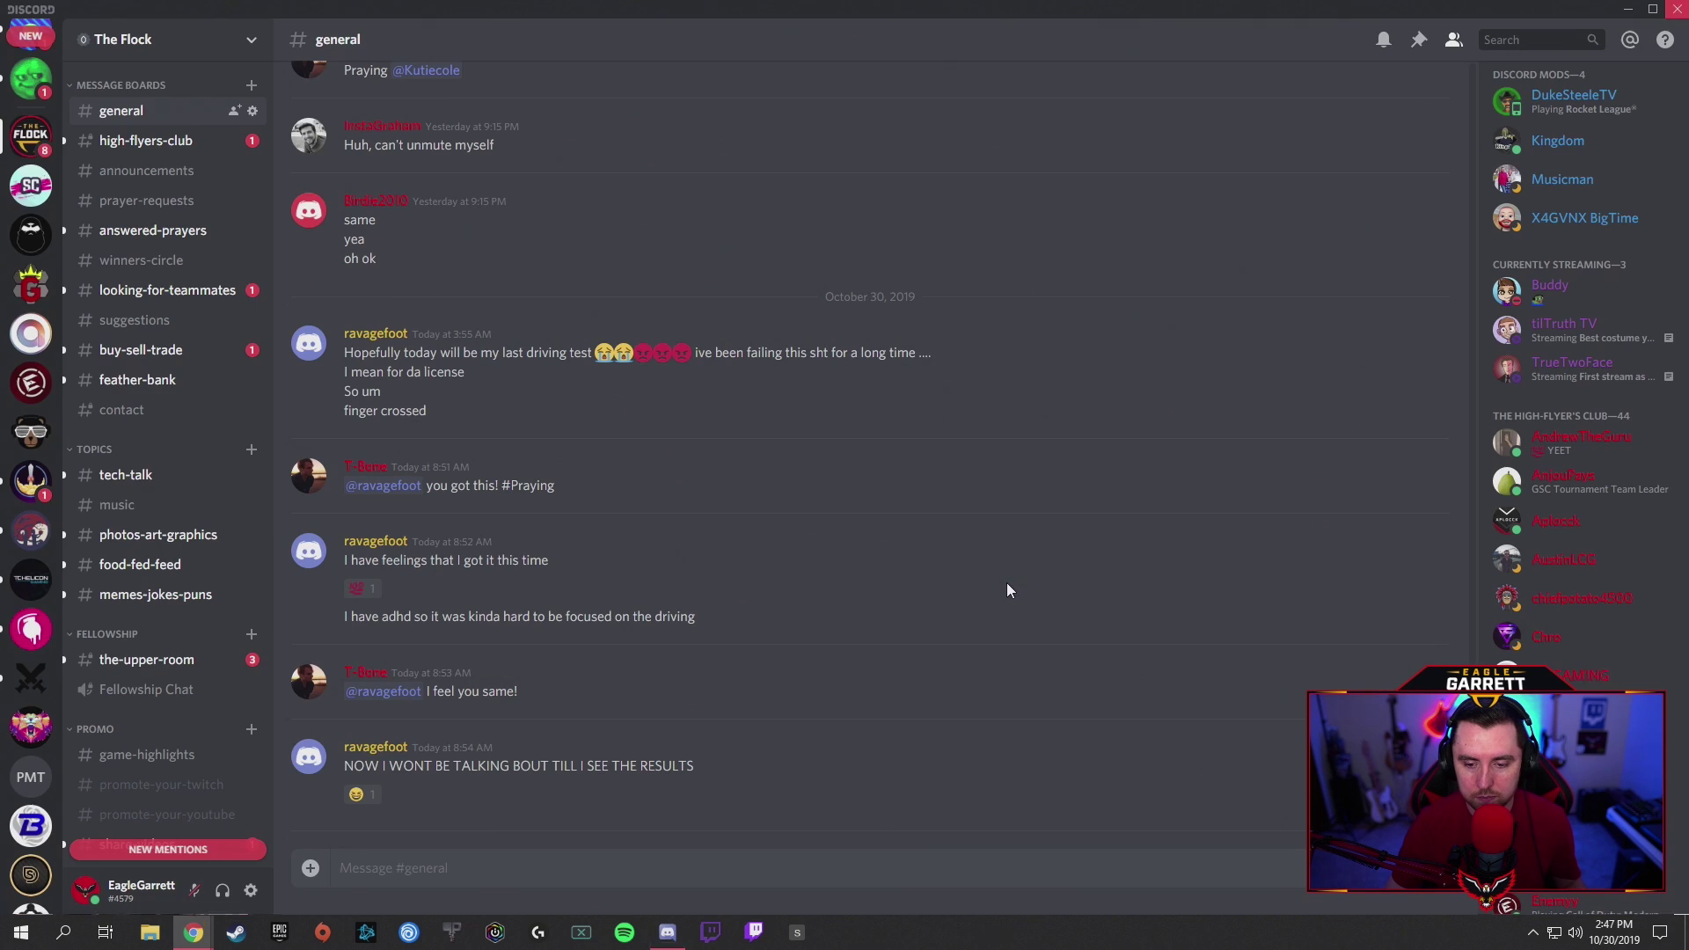
scroll(136, 317, "down", 5)
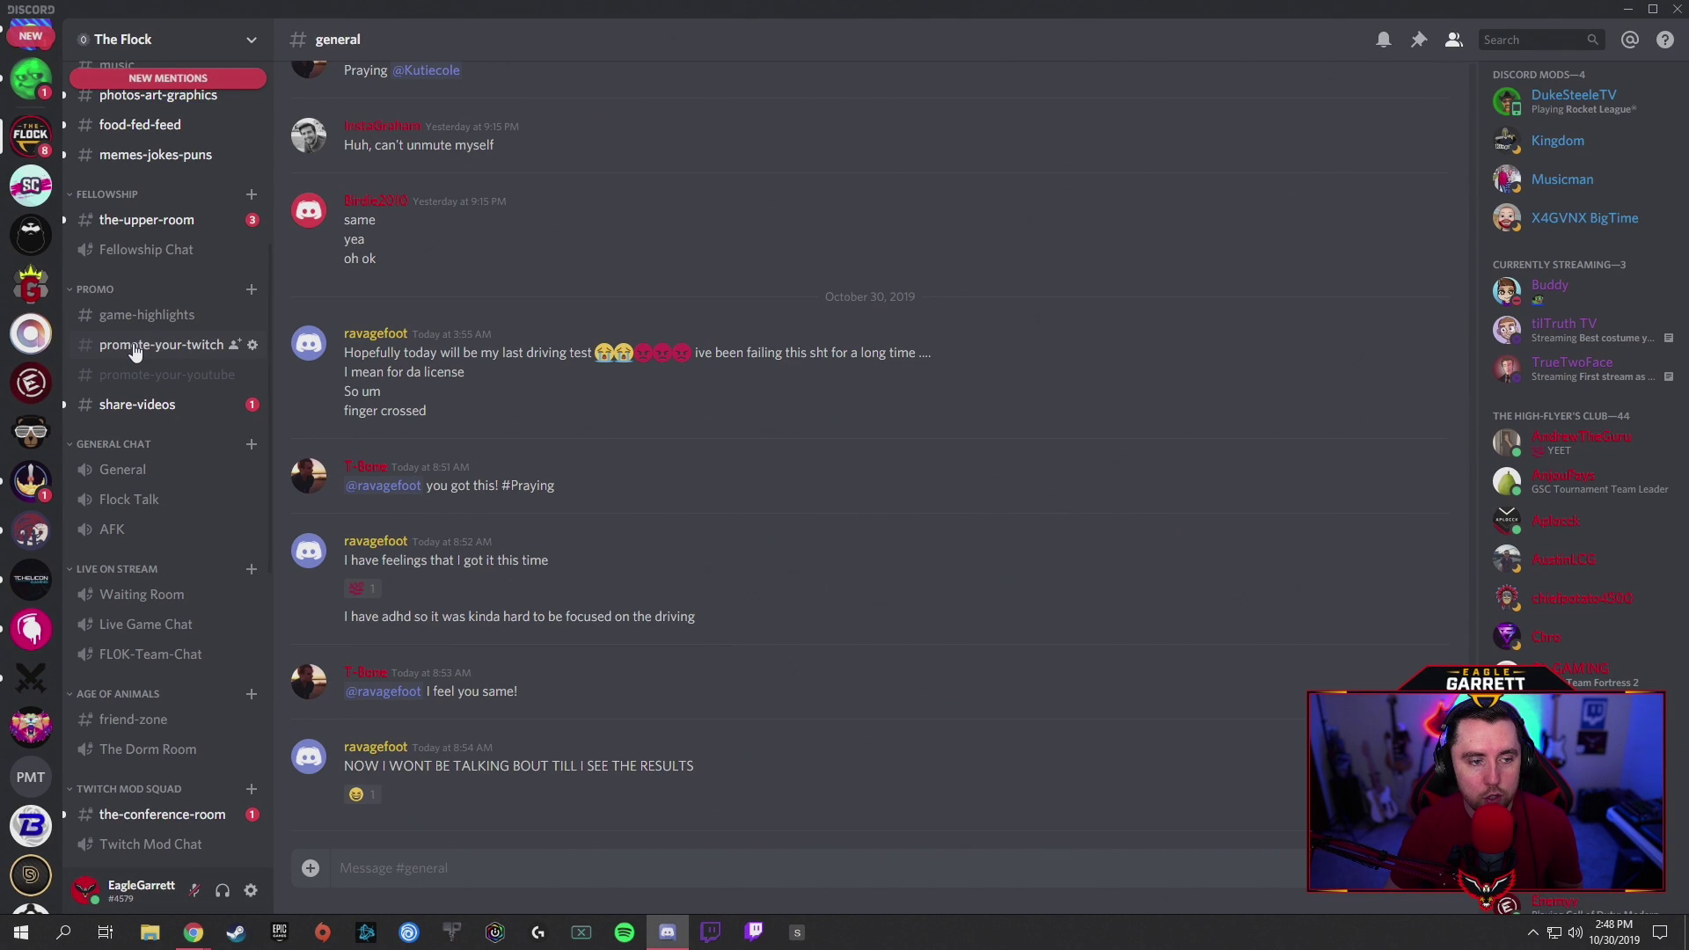
left_click(135, 347)
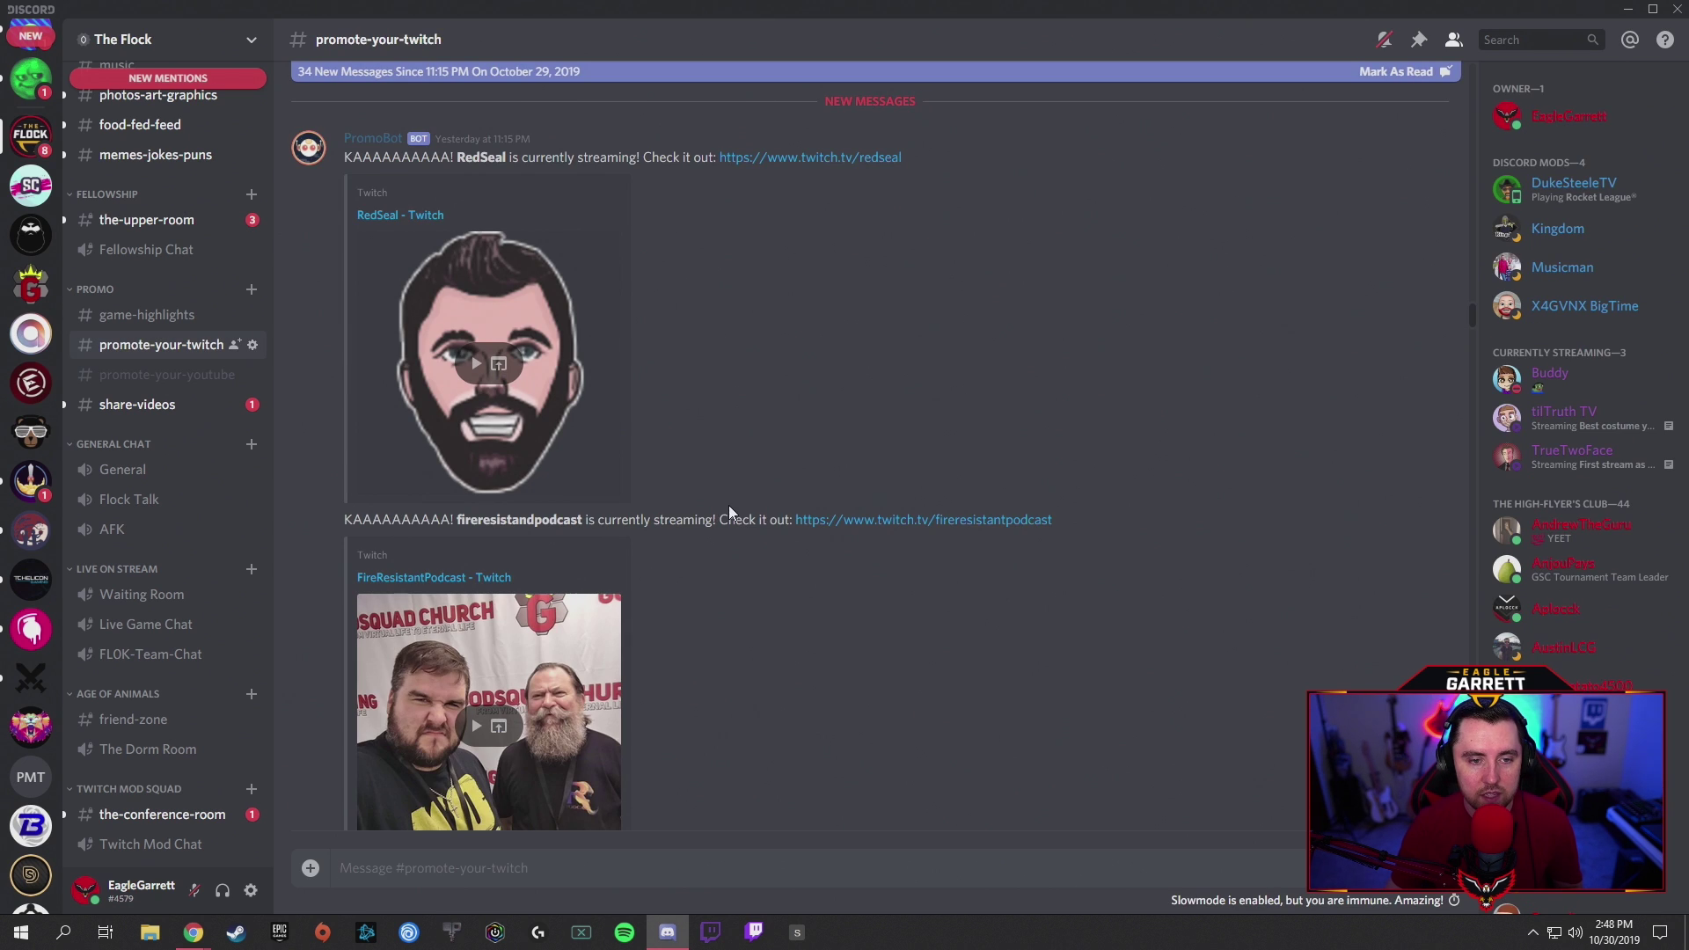
scroll(815, 457, "down", 15)
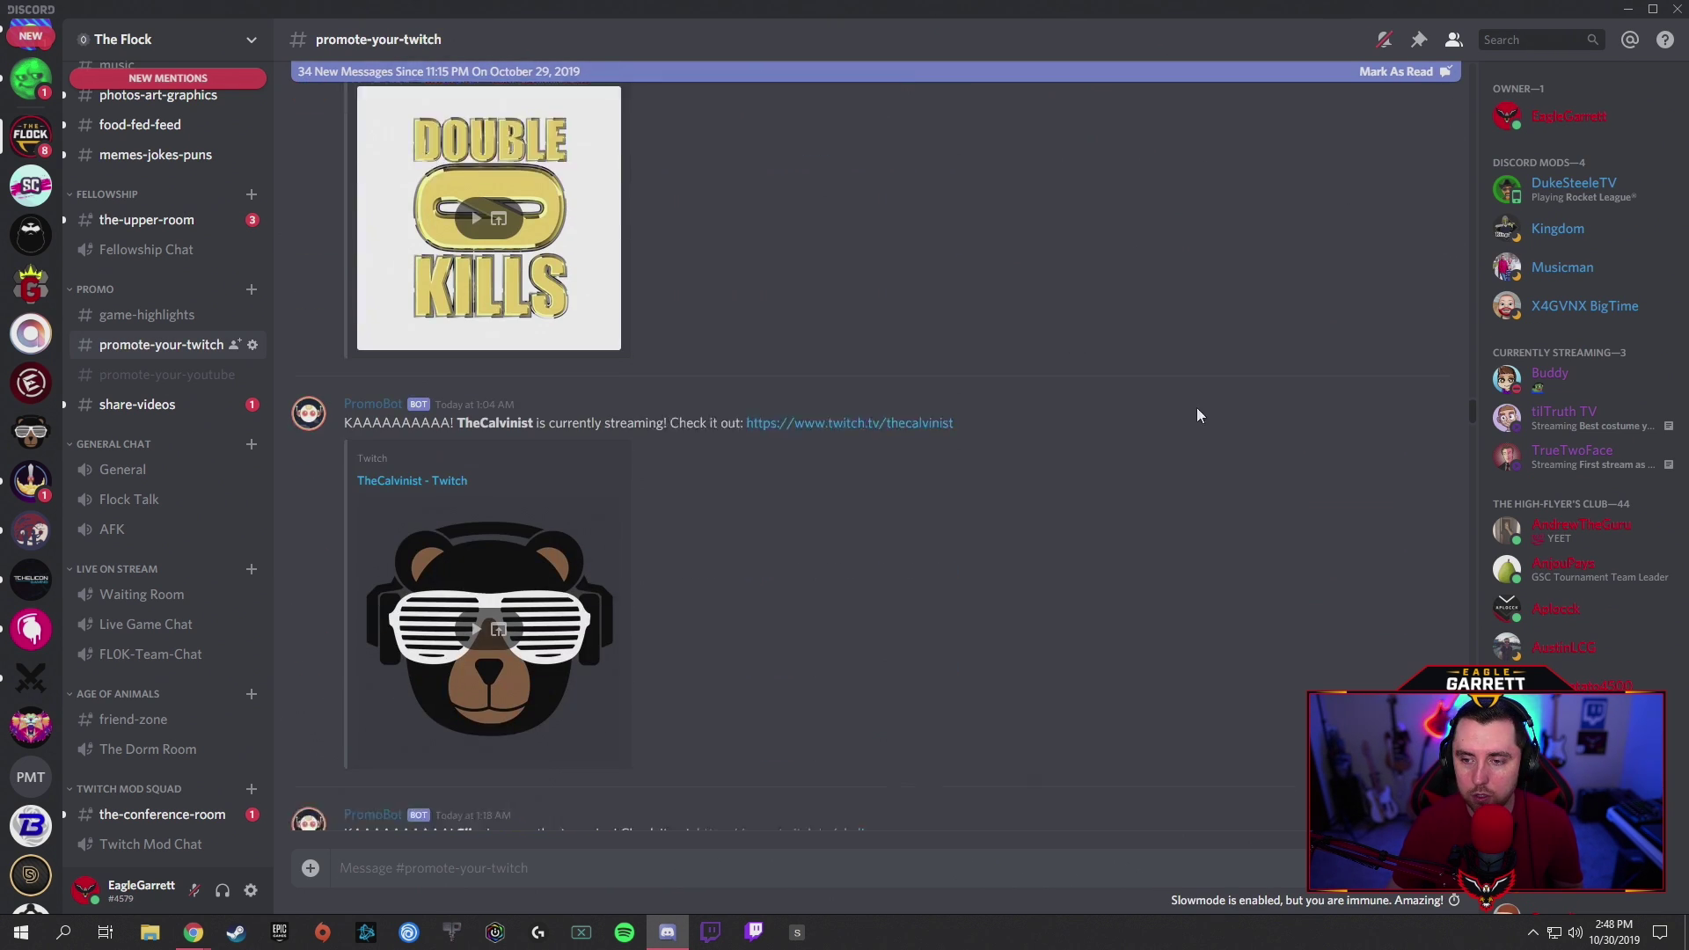
left_click_drag(1473, 410, 1413, 797)
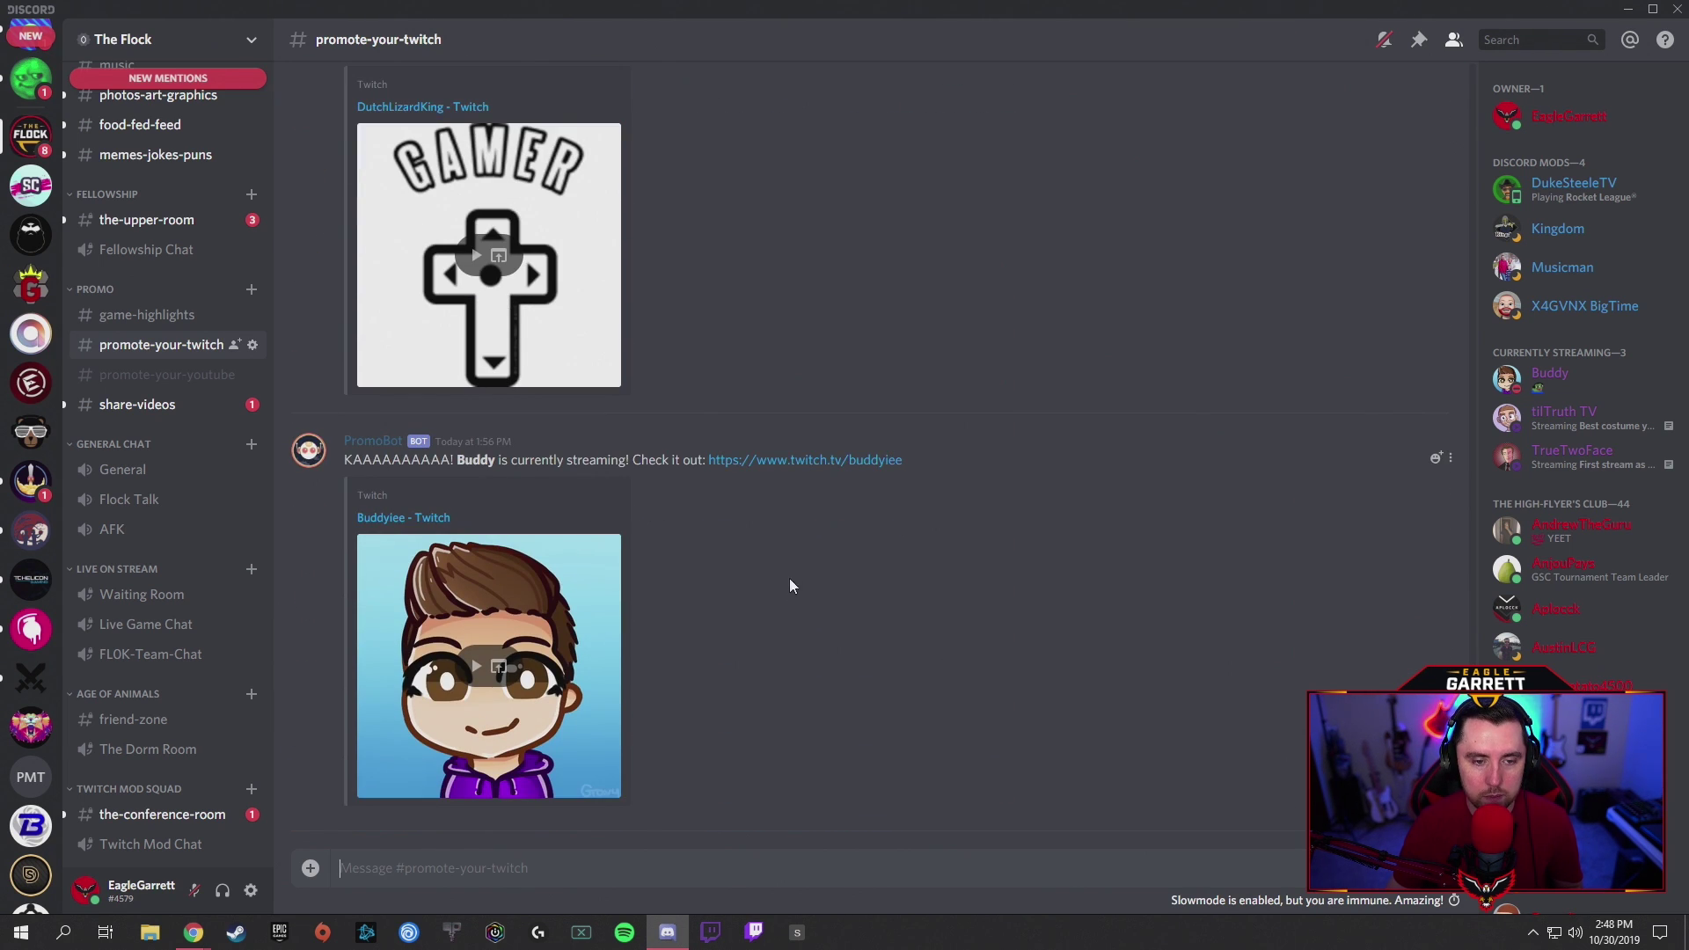
scroll(730, 524, "up", 4)
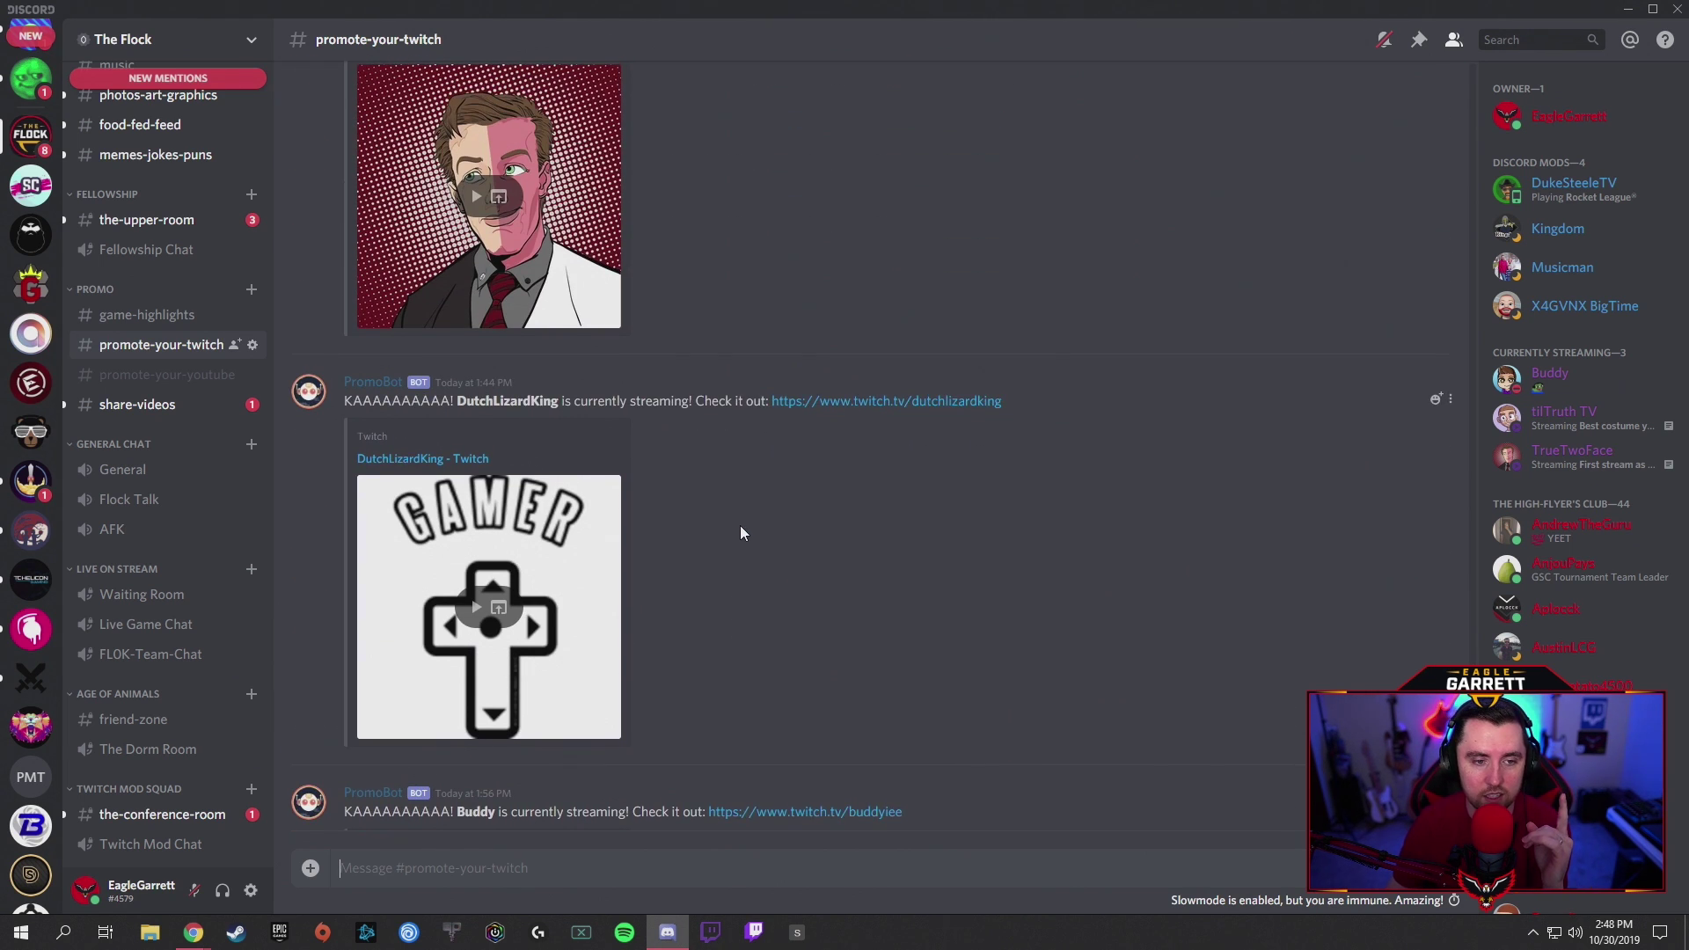
scroll(741, 525, "down", 2)
scroll(740, 525, "down", 3)
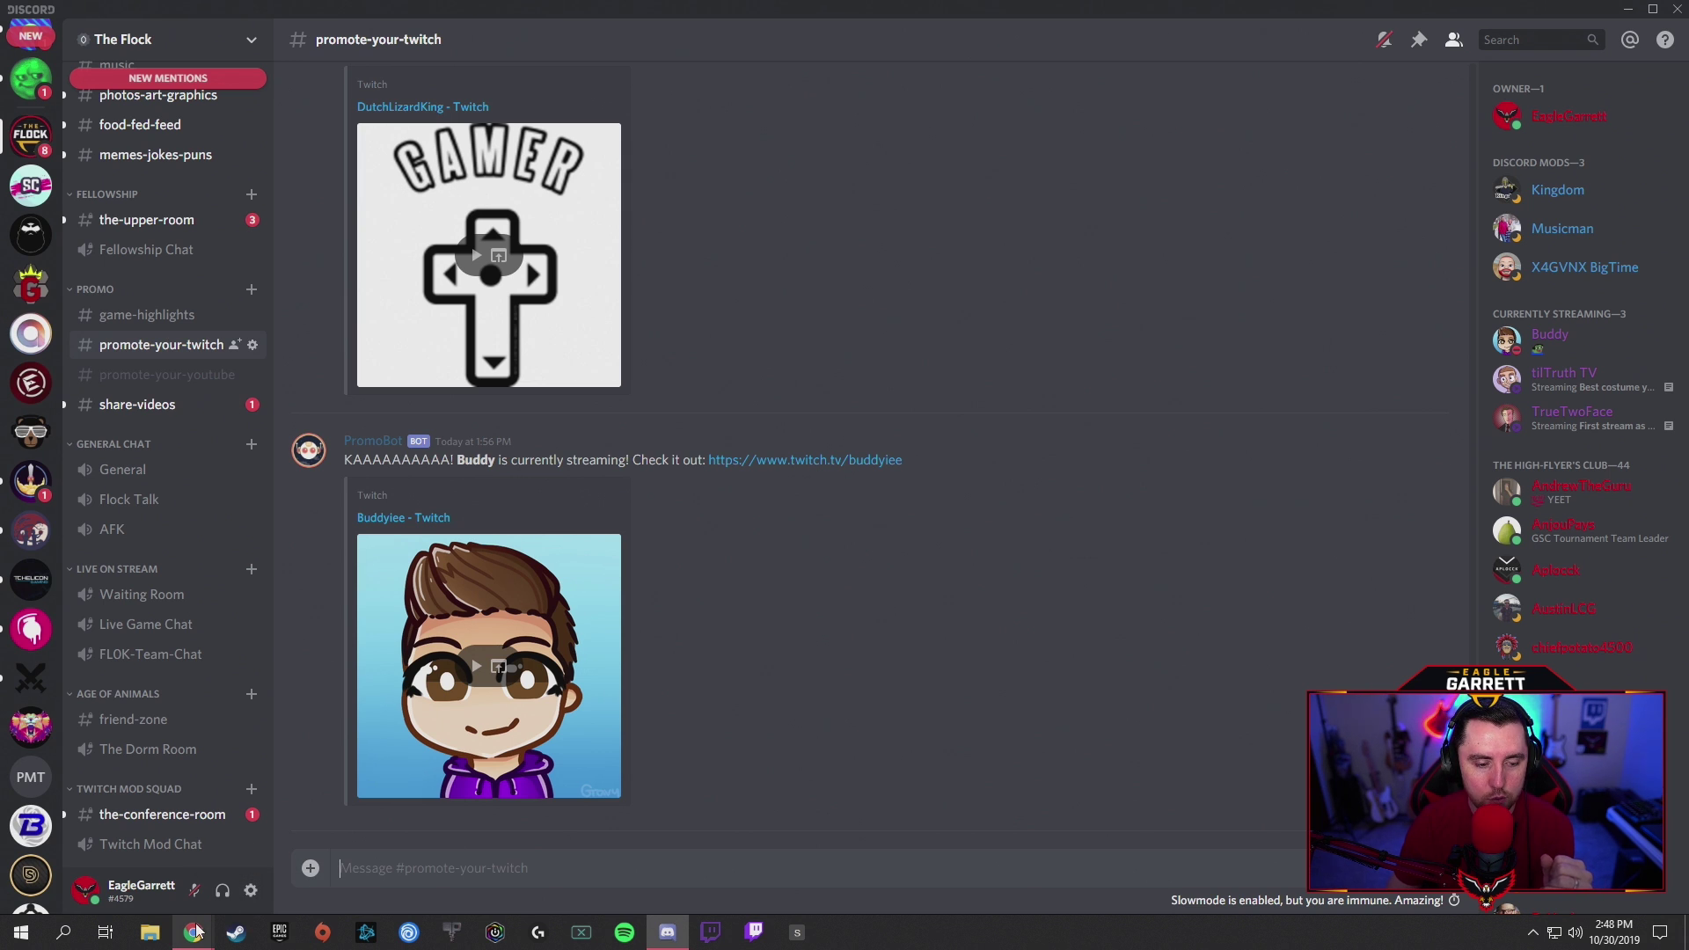
mouse_move(197, 939)
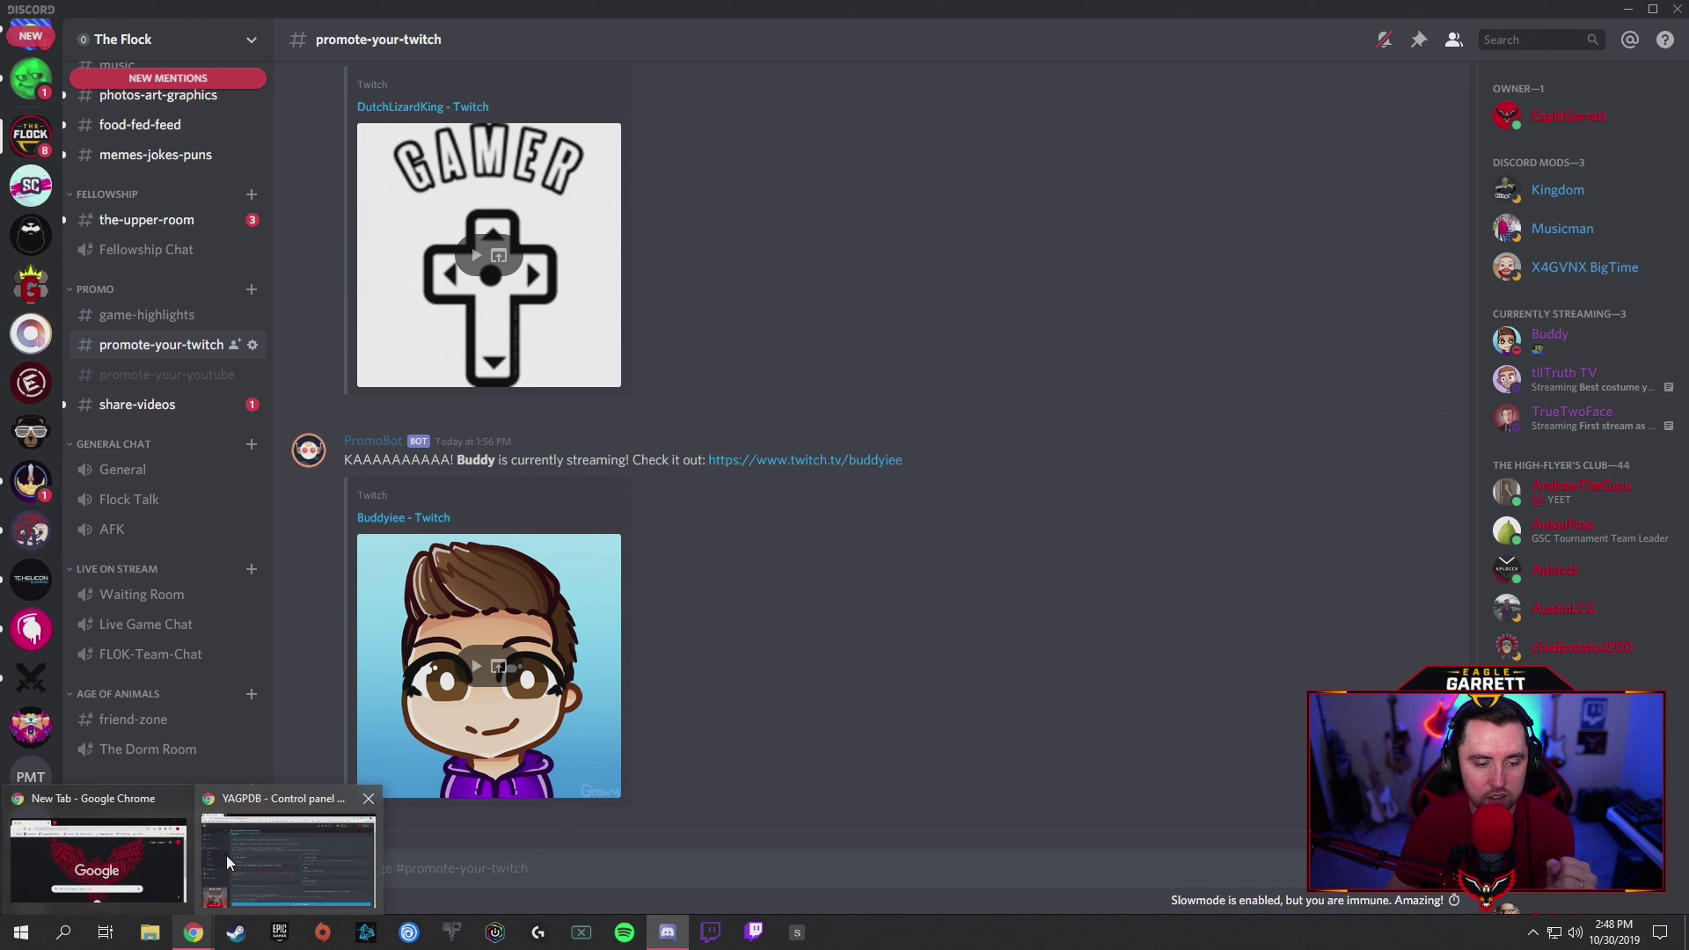
left_click(225, 855)
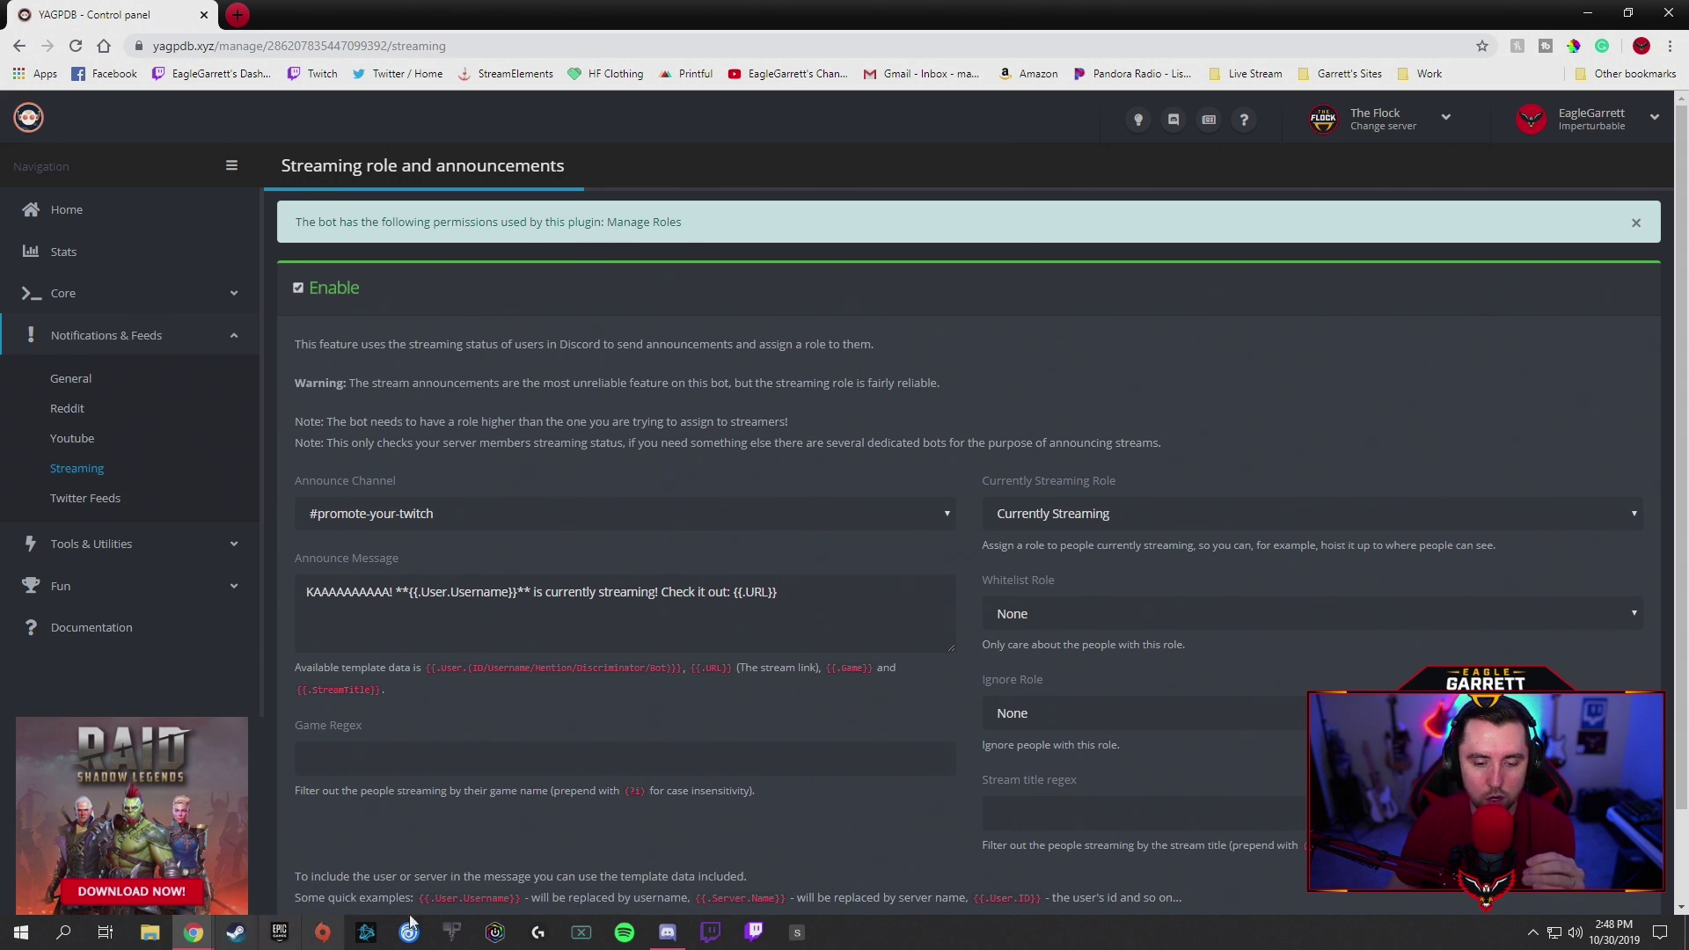
left_click(667, 933)
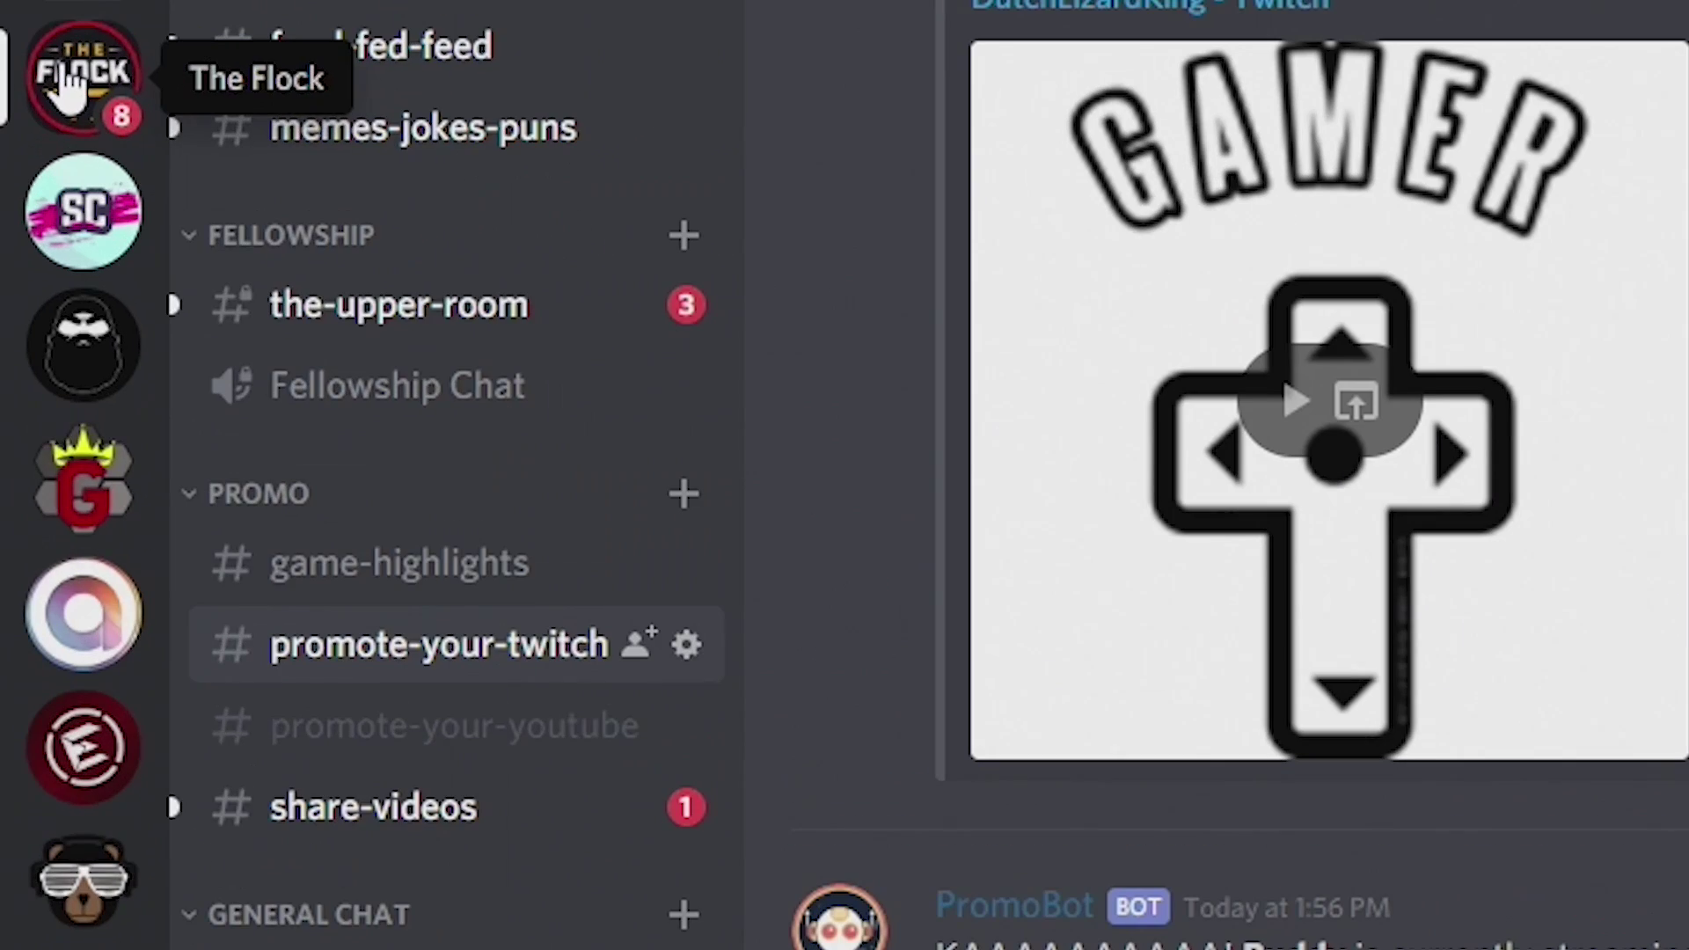
Step: In The Flock's Roles settings, check that the YAGPDB.xyz role has Manage Roles enabled
right_click(25, 137)
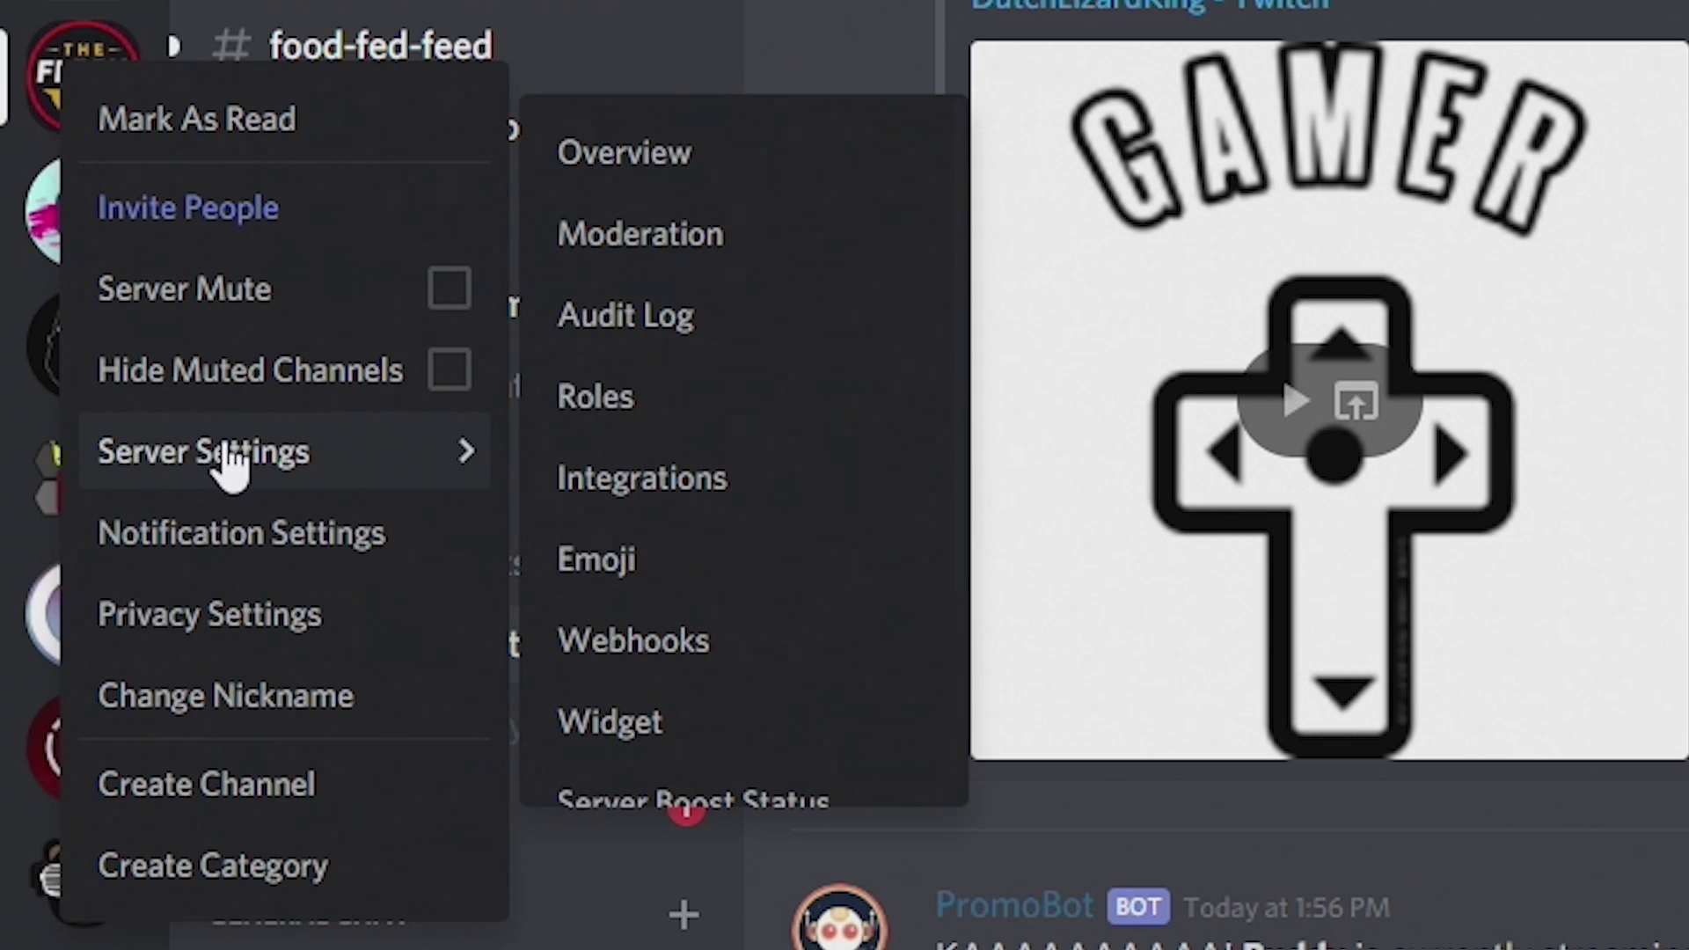
left_click(581, 396)
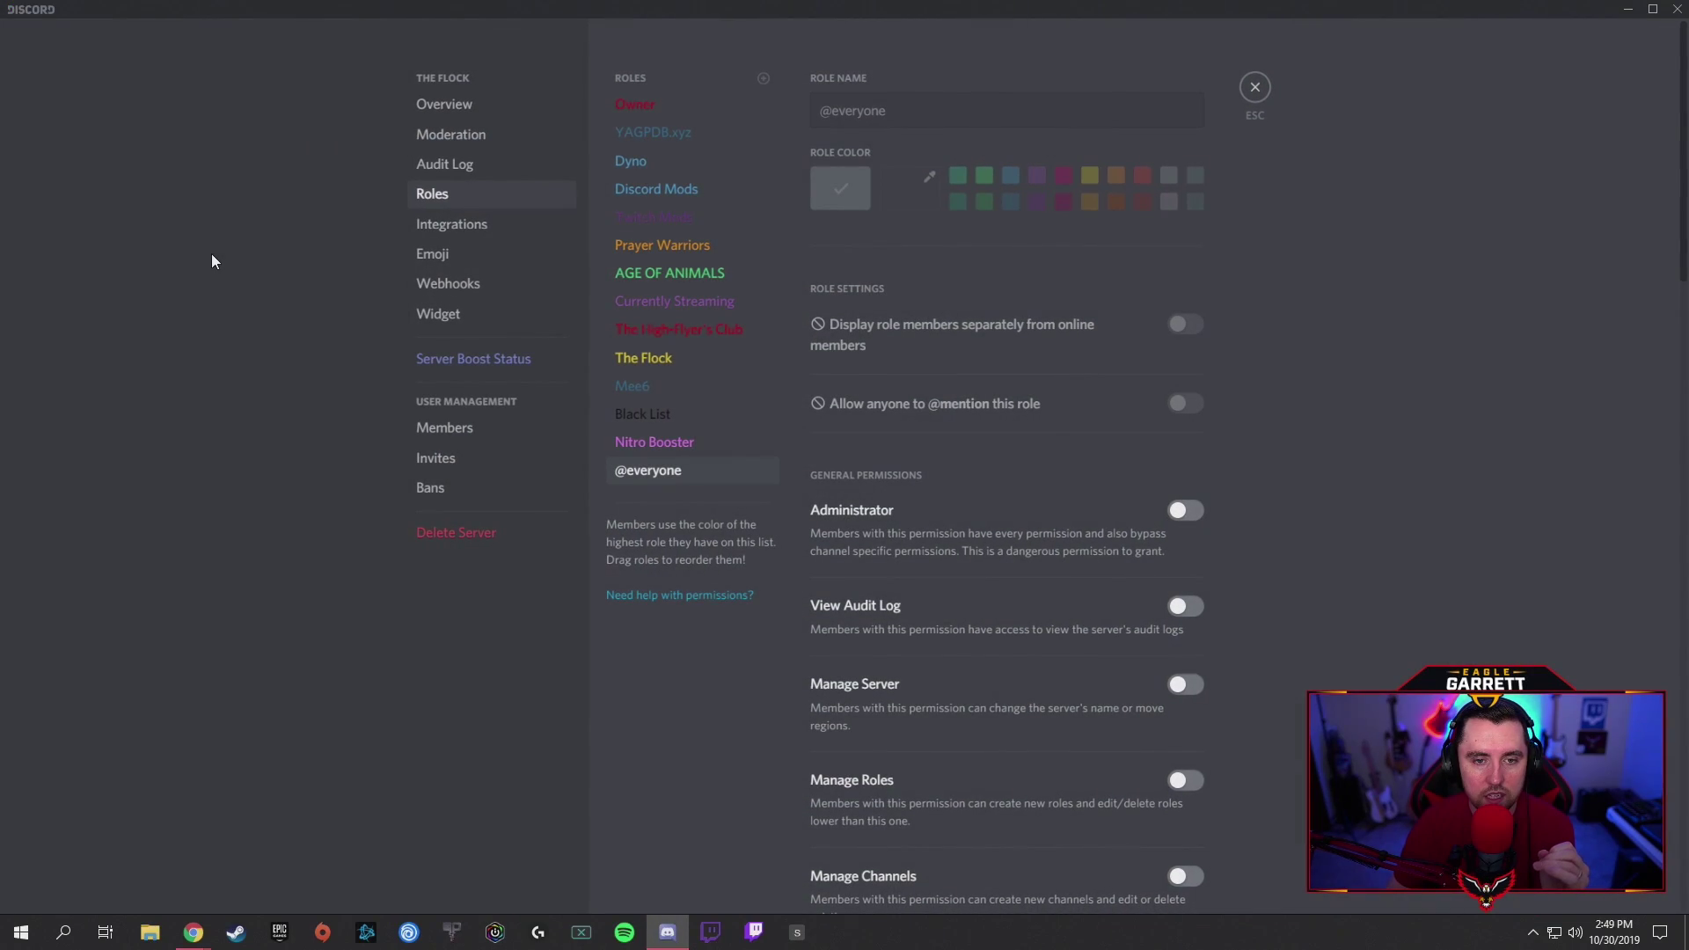
left_click(675, 143)
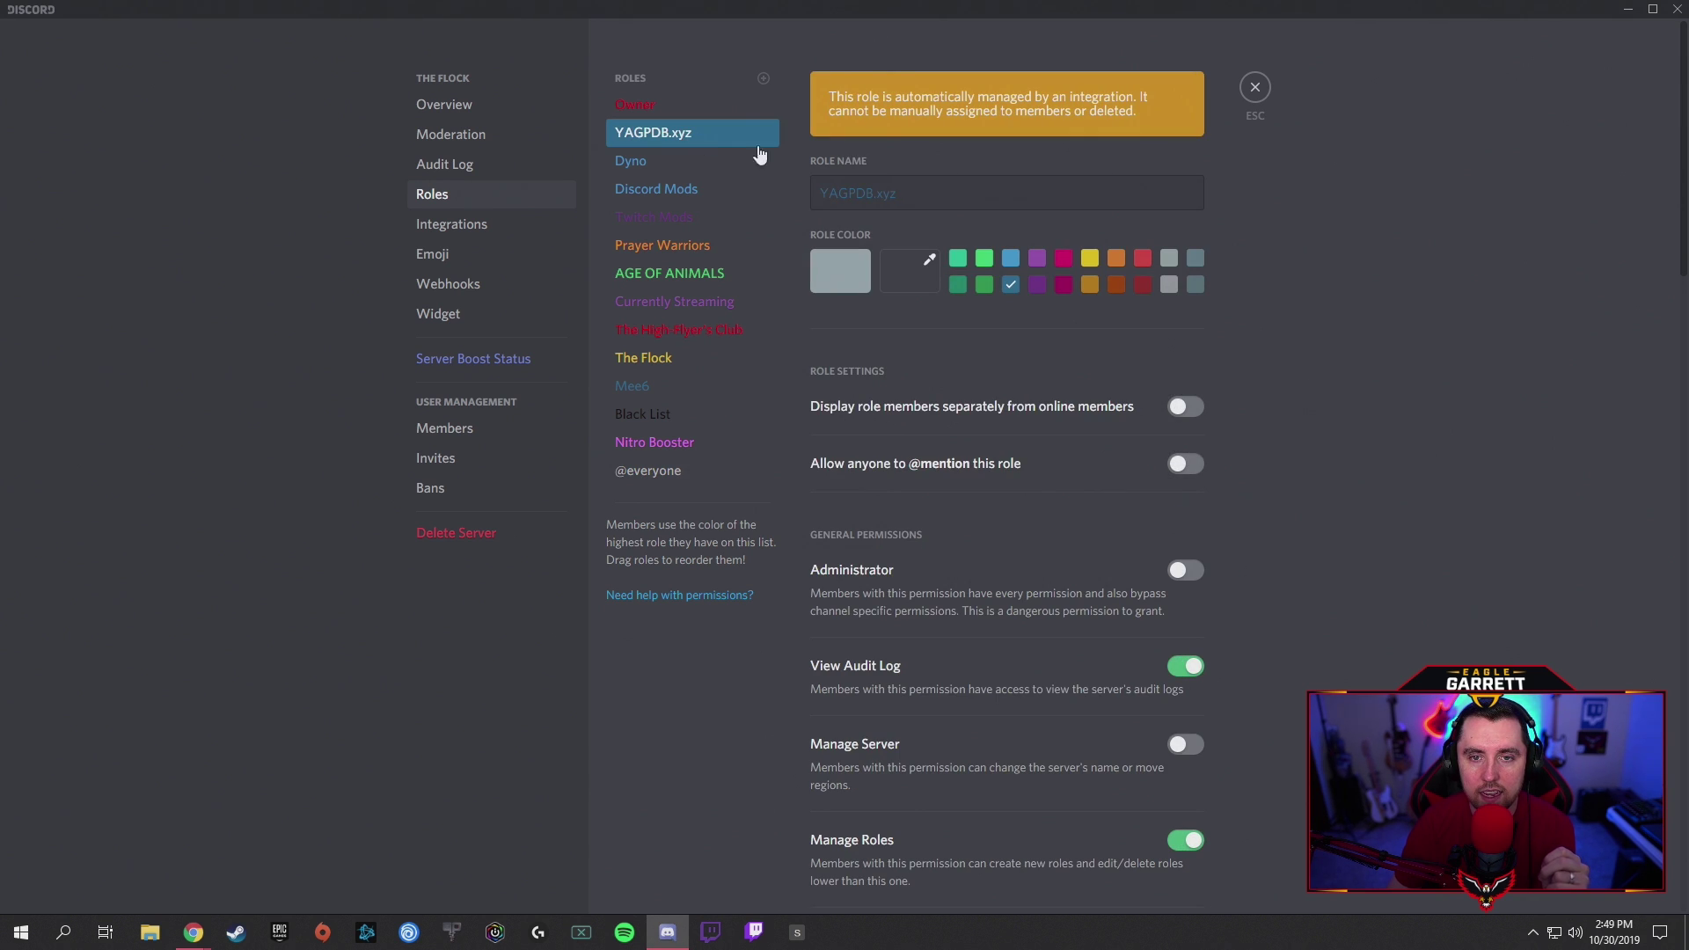
scroll(1342, 290, "down", 3)
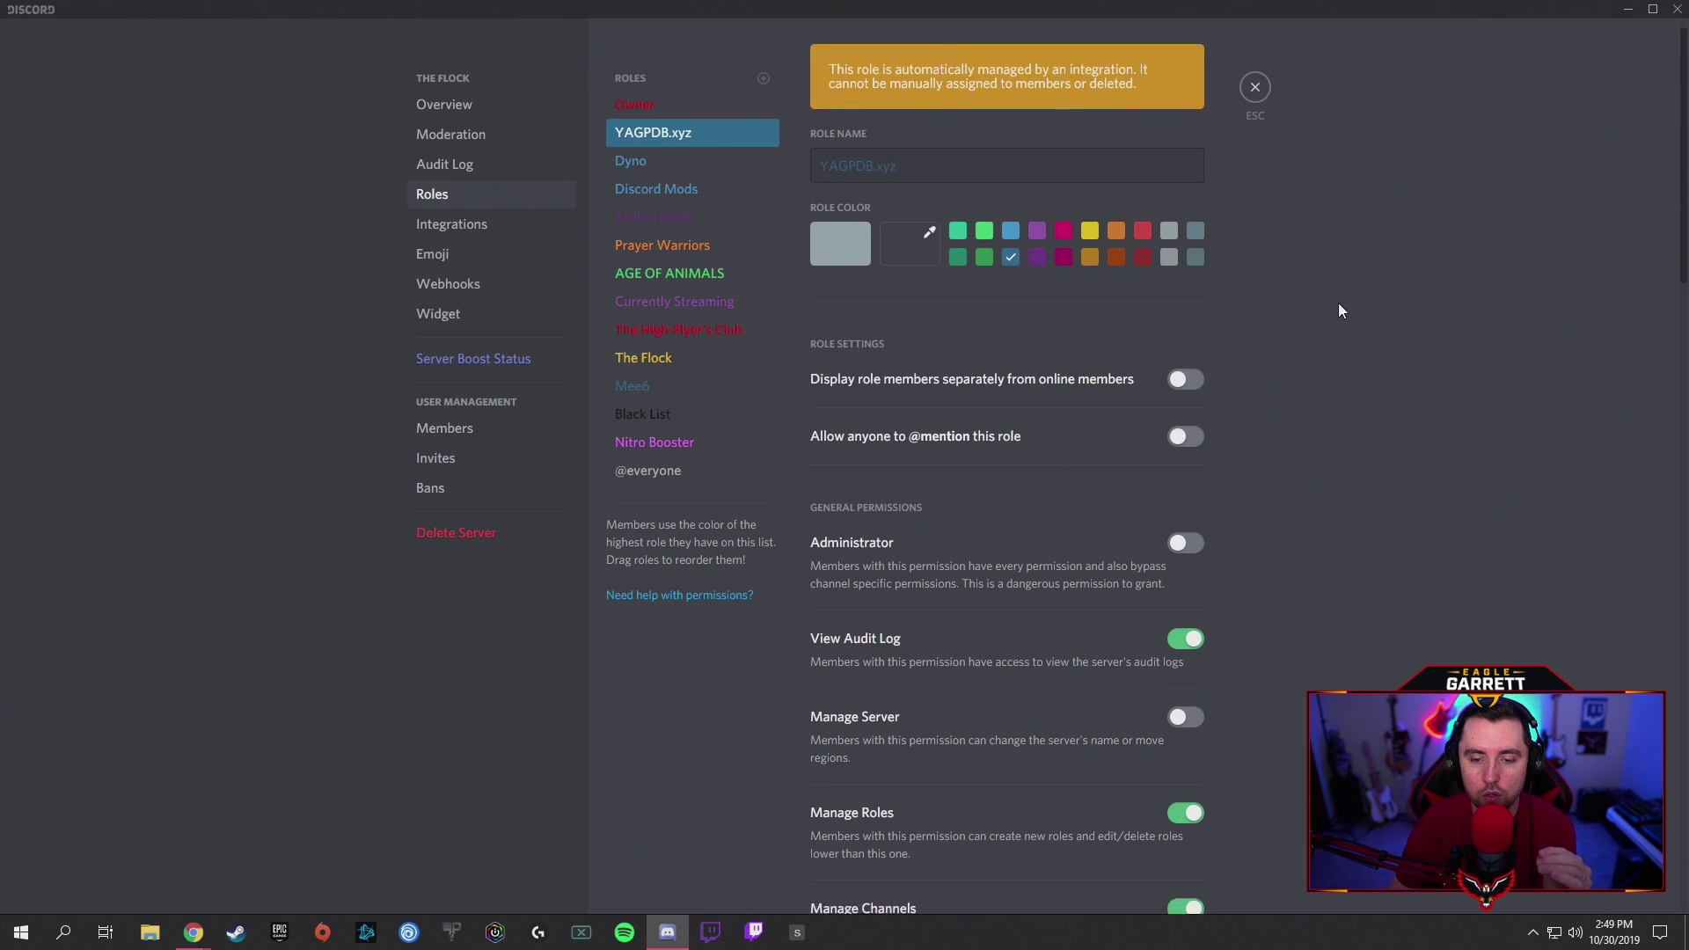
scroll(1338, 315, "down", 4)
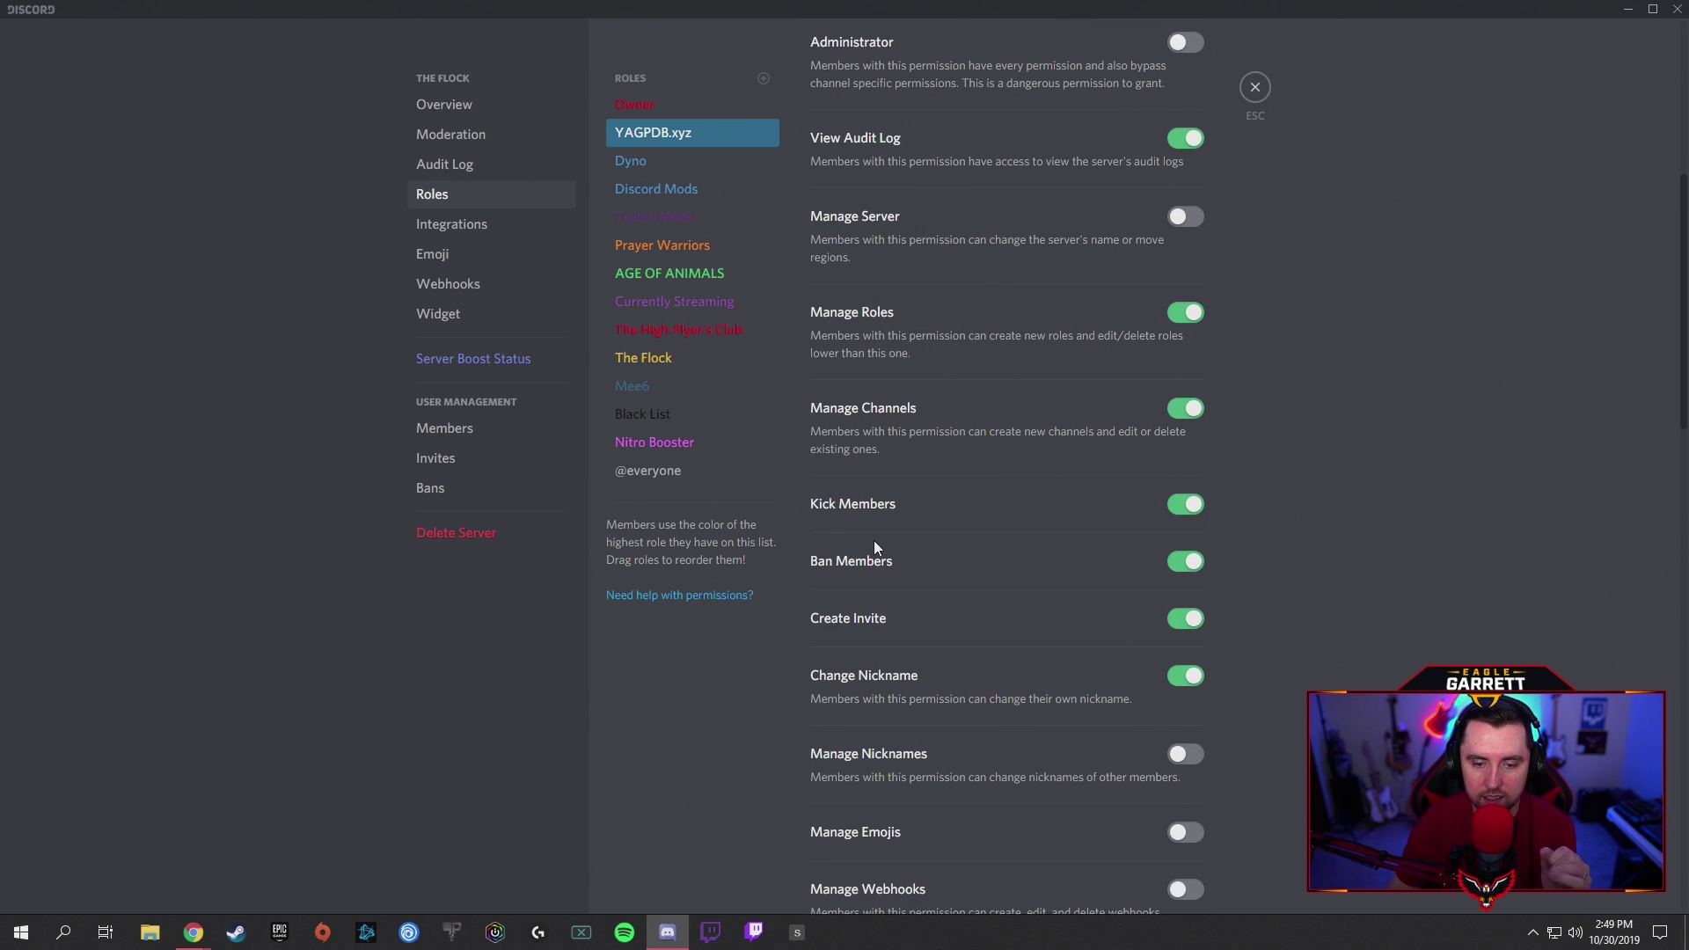
scroll(906, 520, "down", 2)
scroll(948, 496, "down", 4)
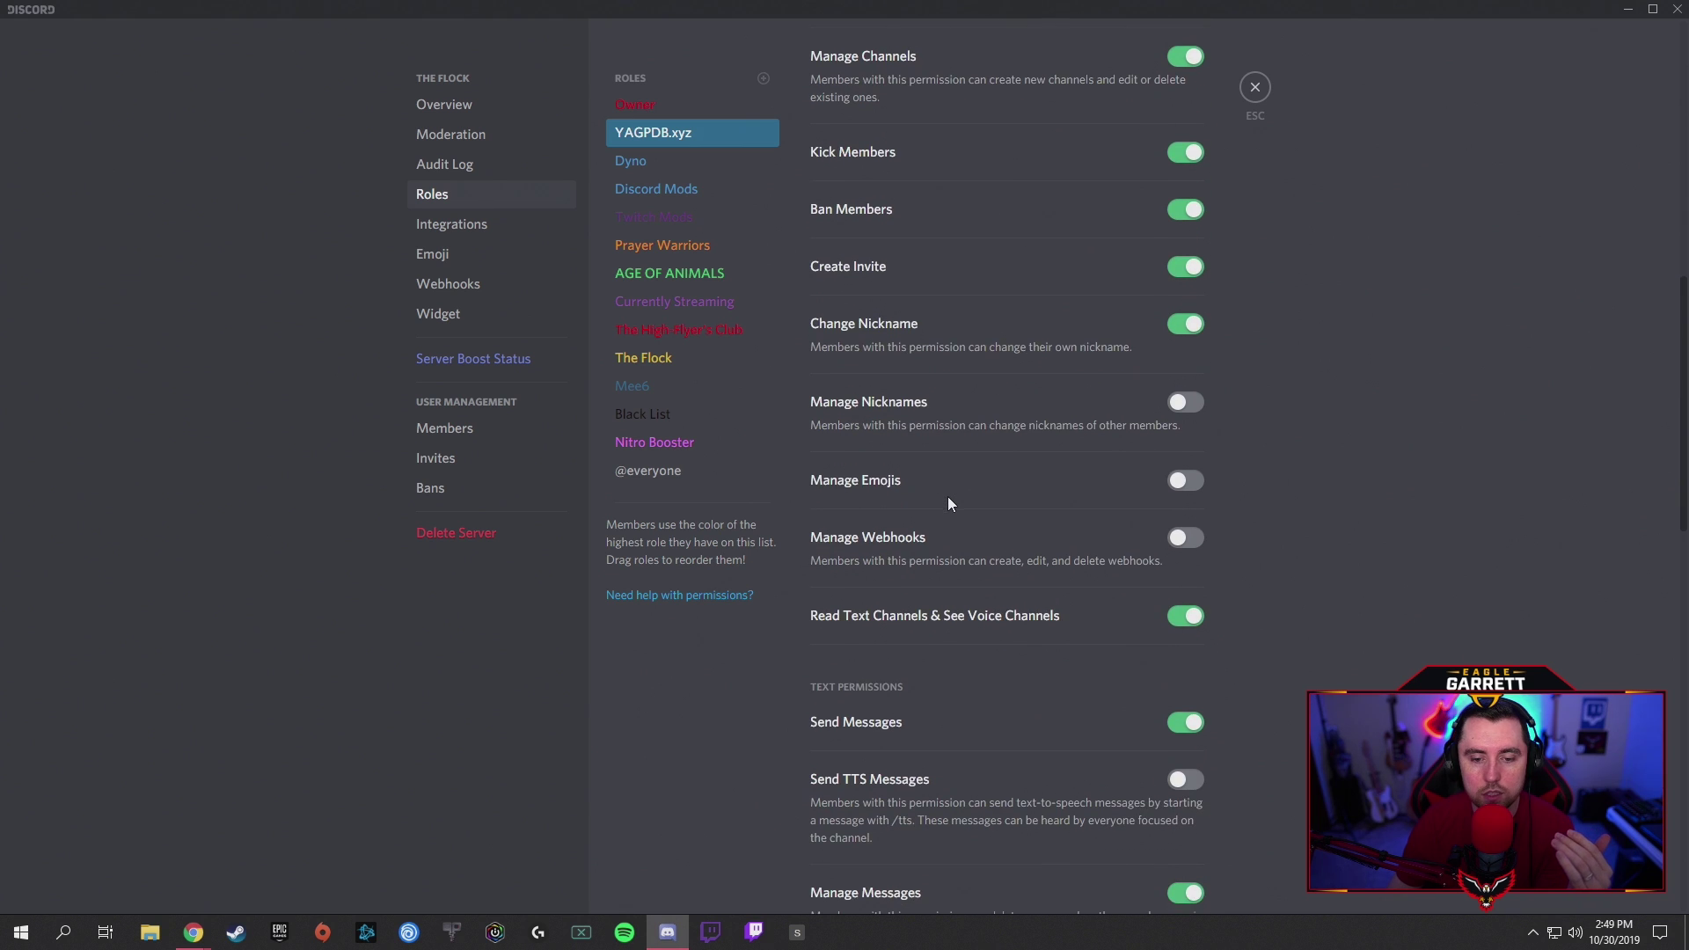
scroll(964, 475, "up", 6)
scroll(1003, 462, "up", 1)
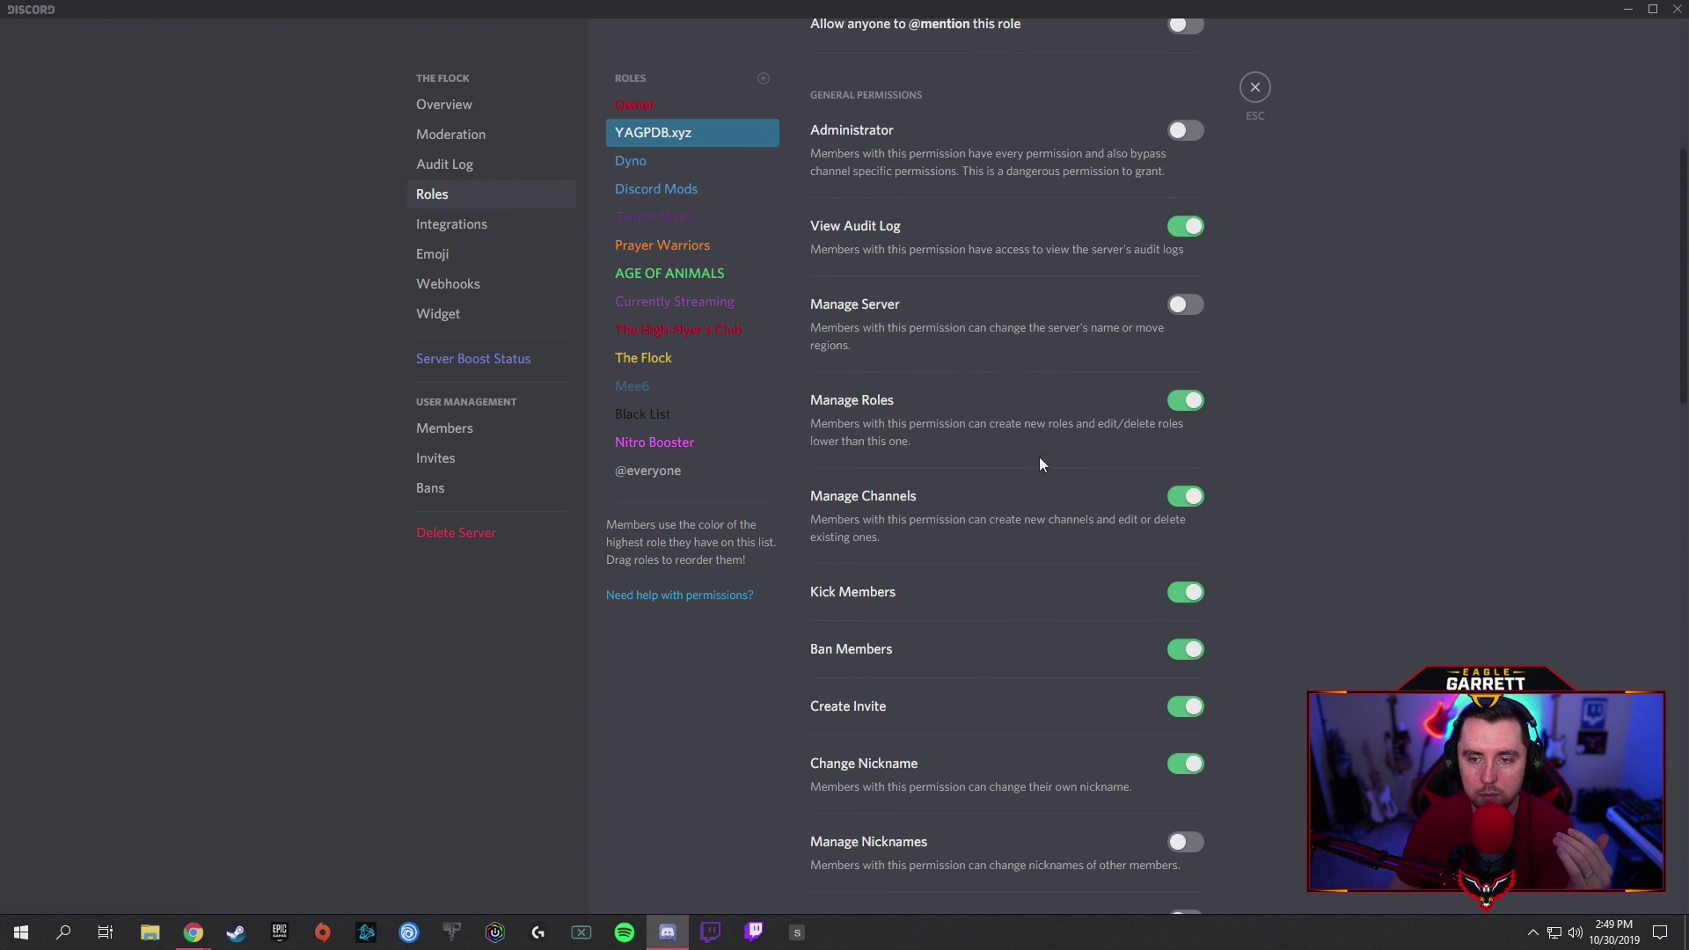
scroll(1001, 410, "up", 1)
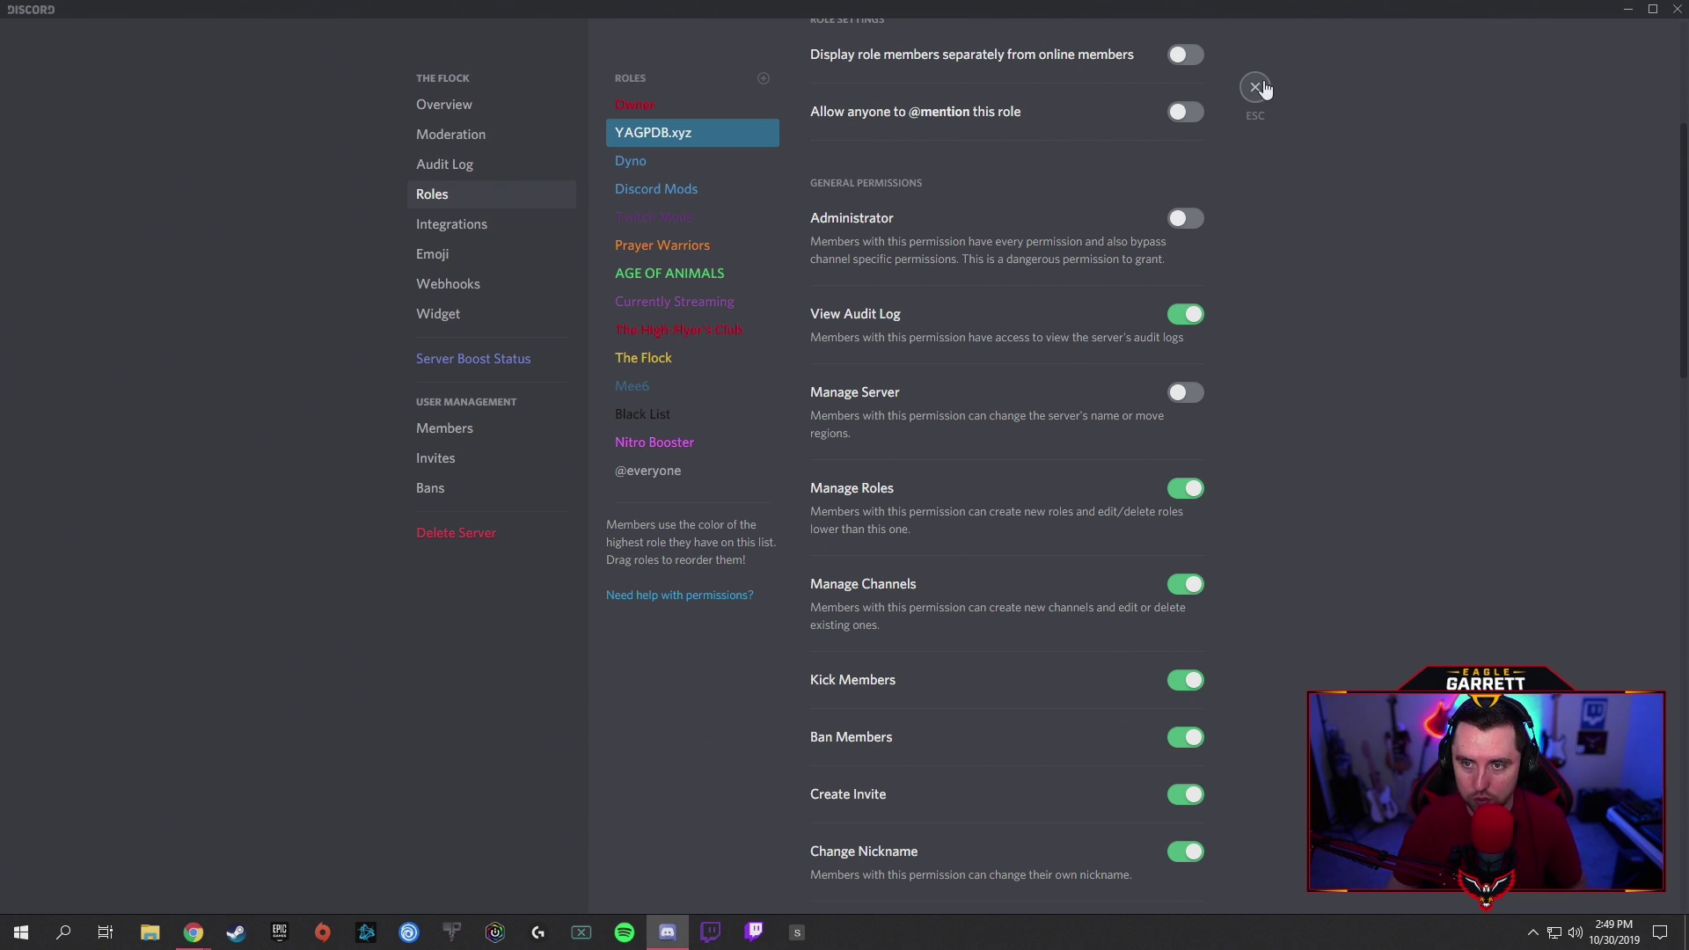
left_click(1257, 87)
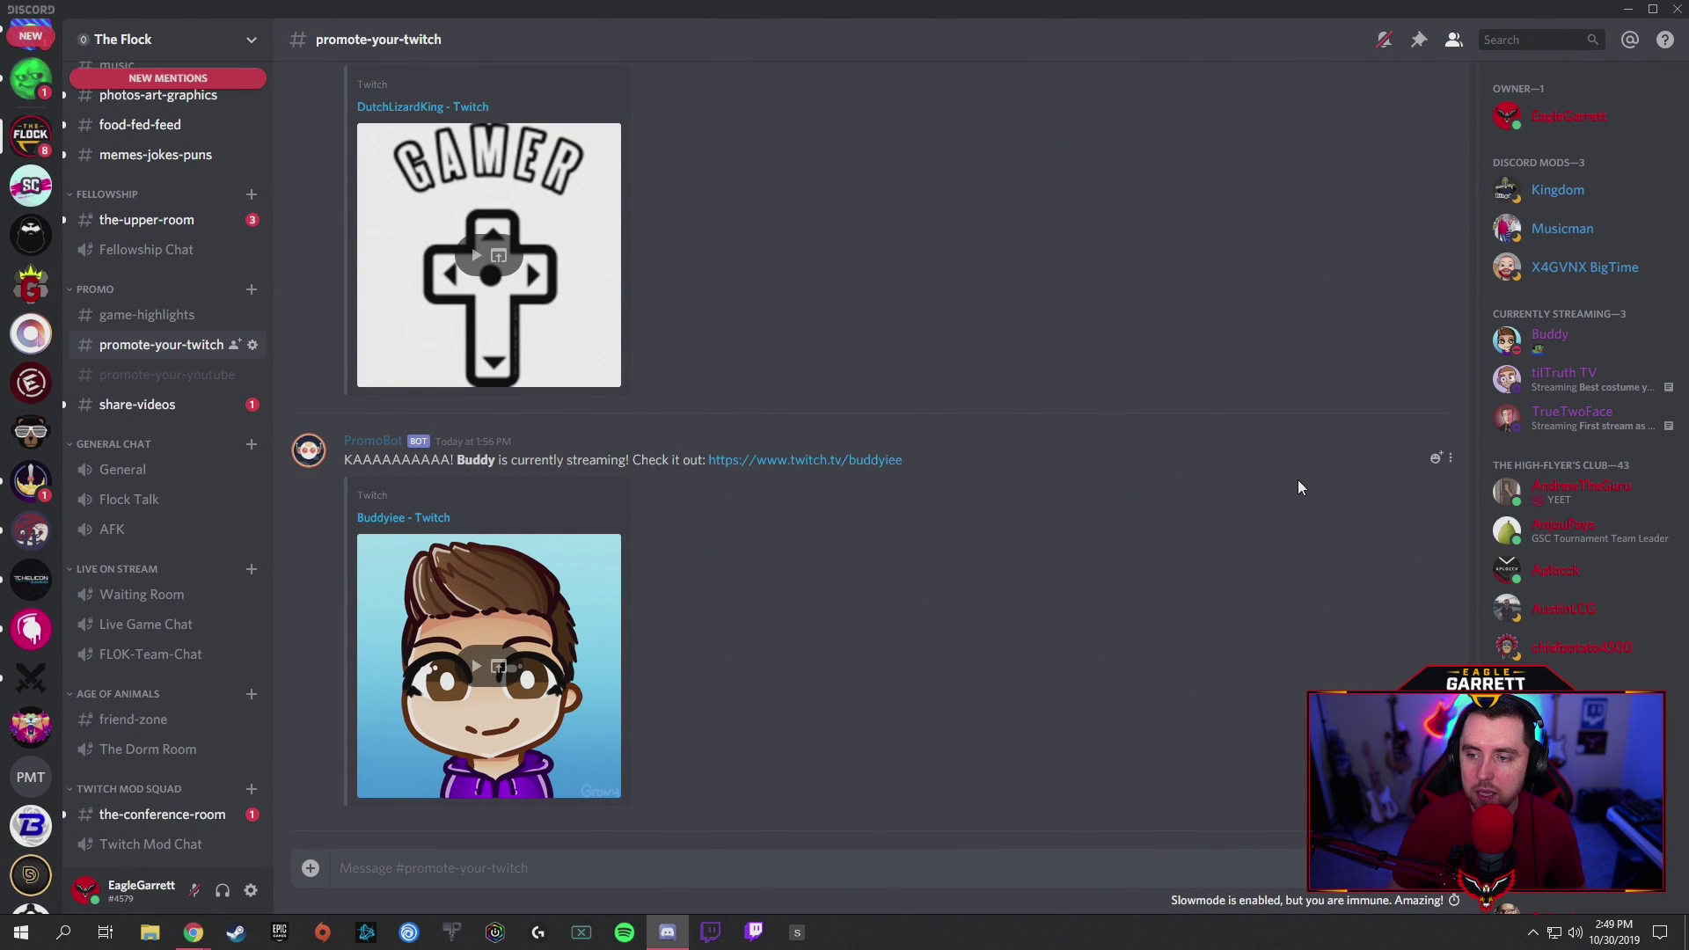
mouse_move(199, 944)
left_click(313, 860)
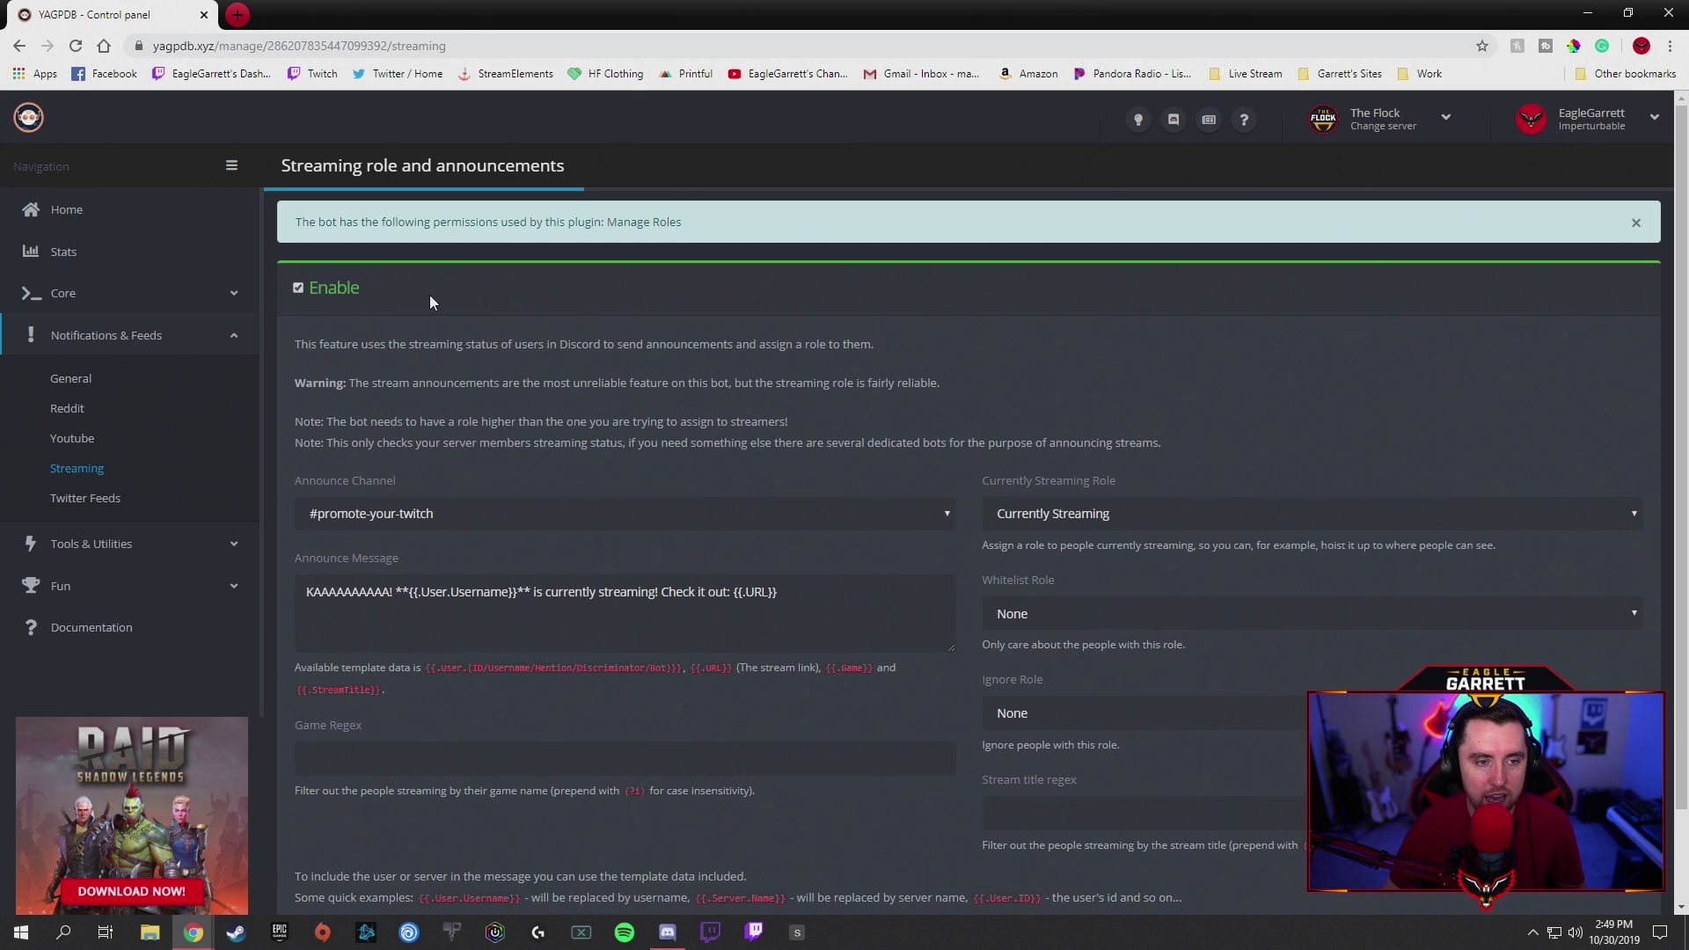
scroll(562, 290, "down", 1)
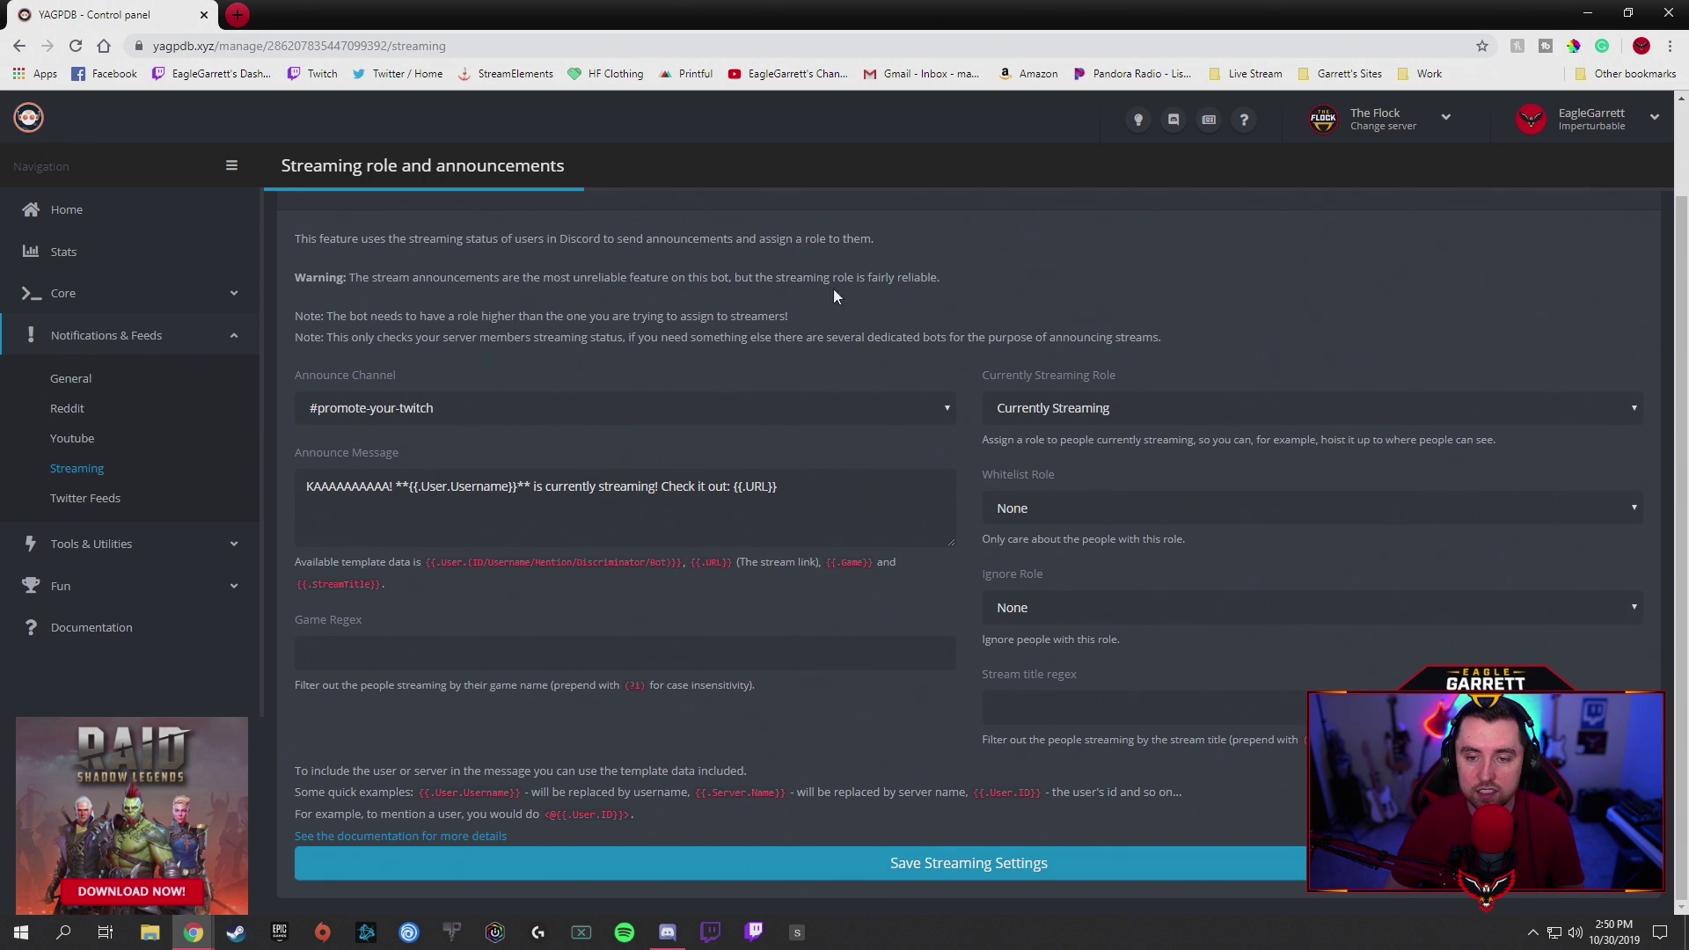
left_click(1152, 409)
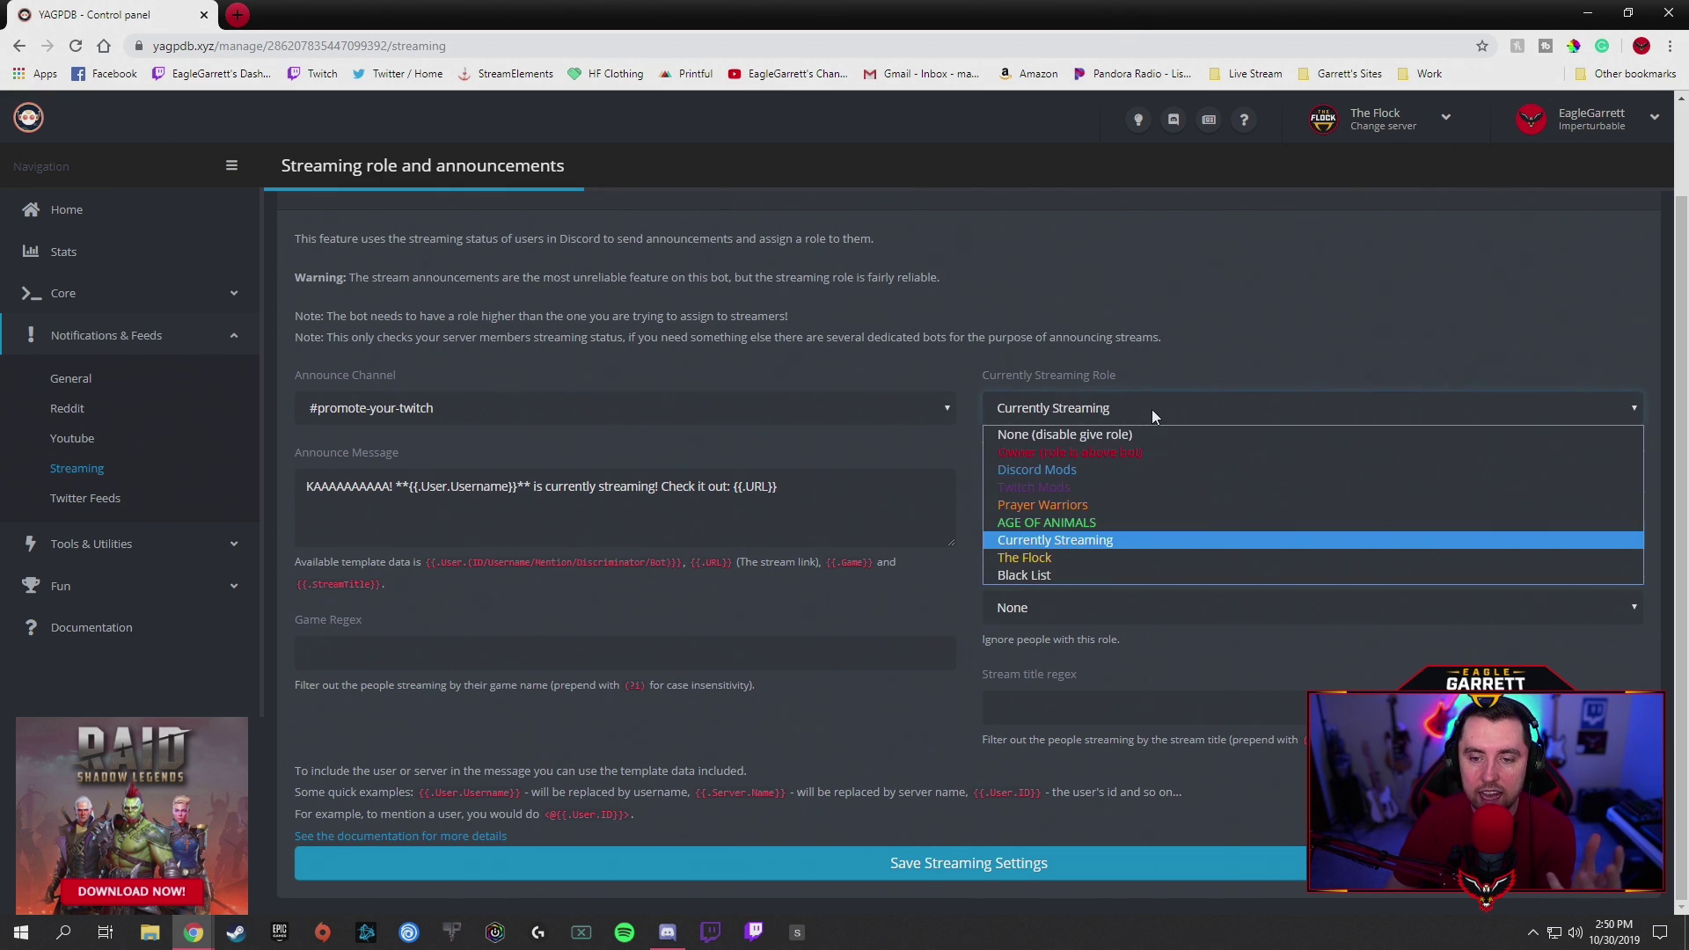
left_click(1198, 307)
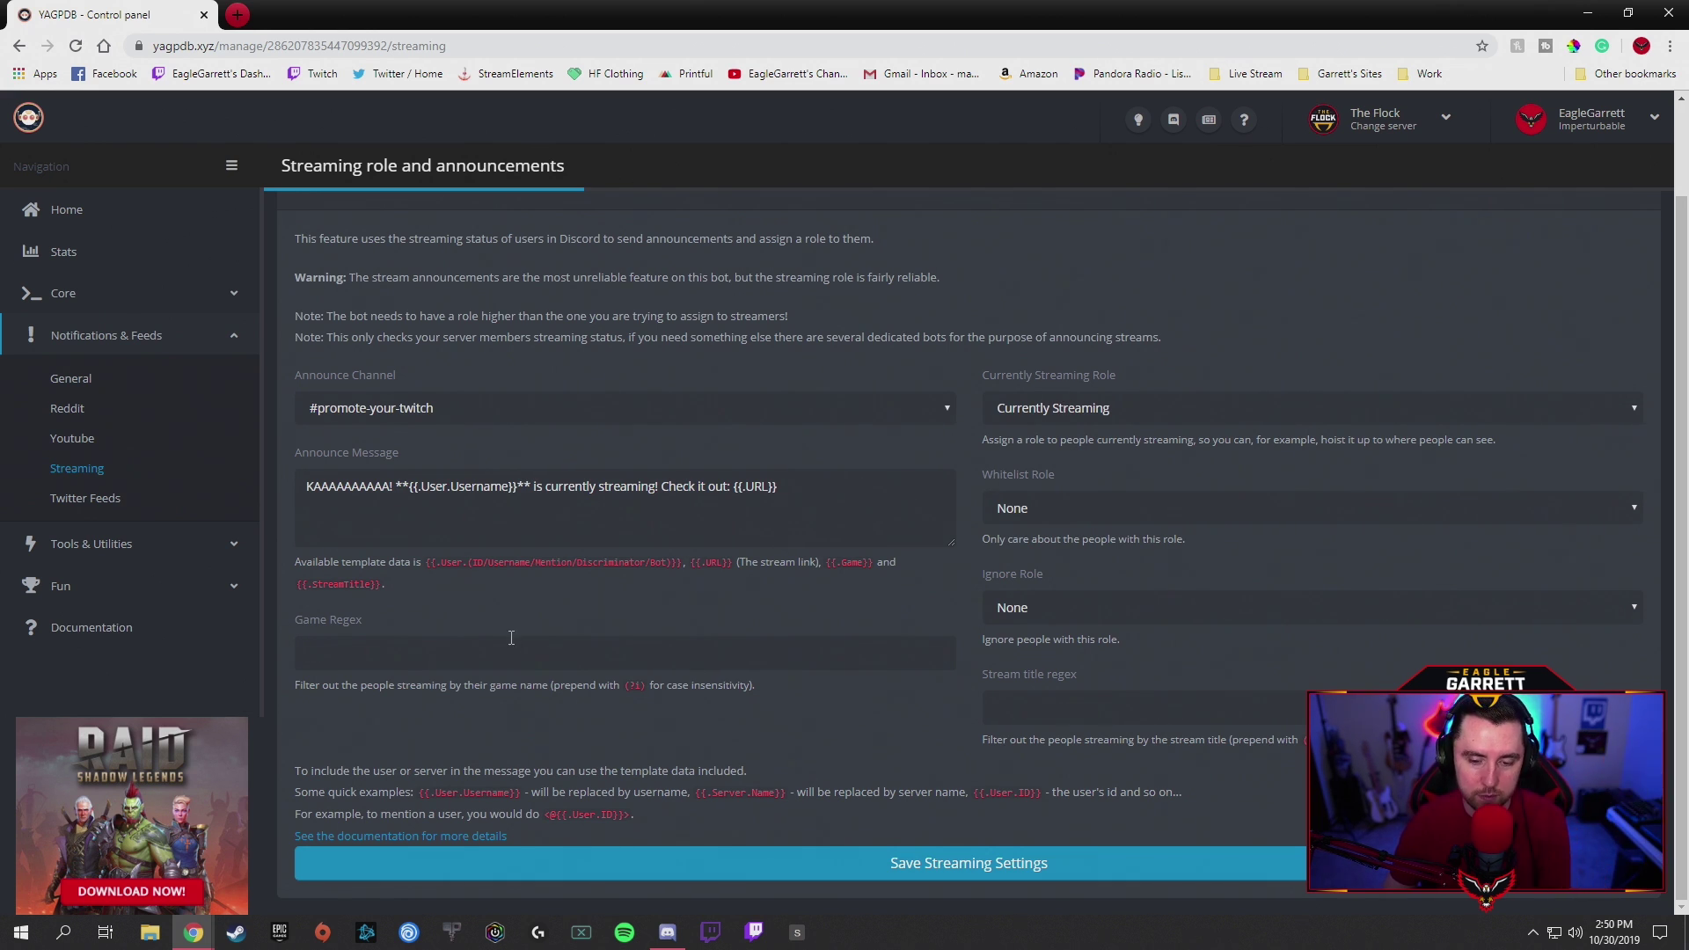
left_click(668, 933)
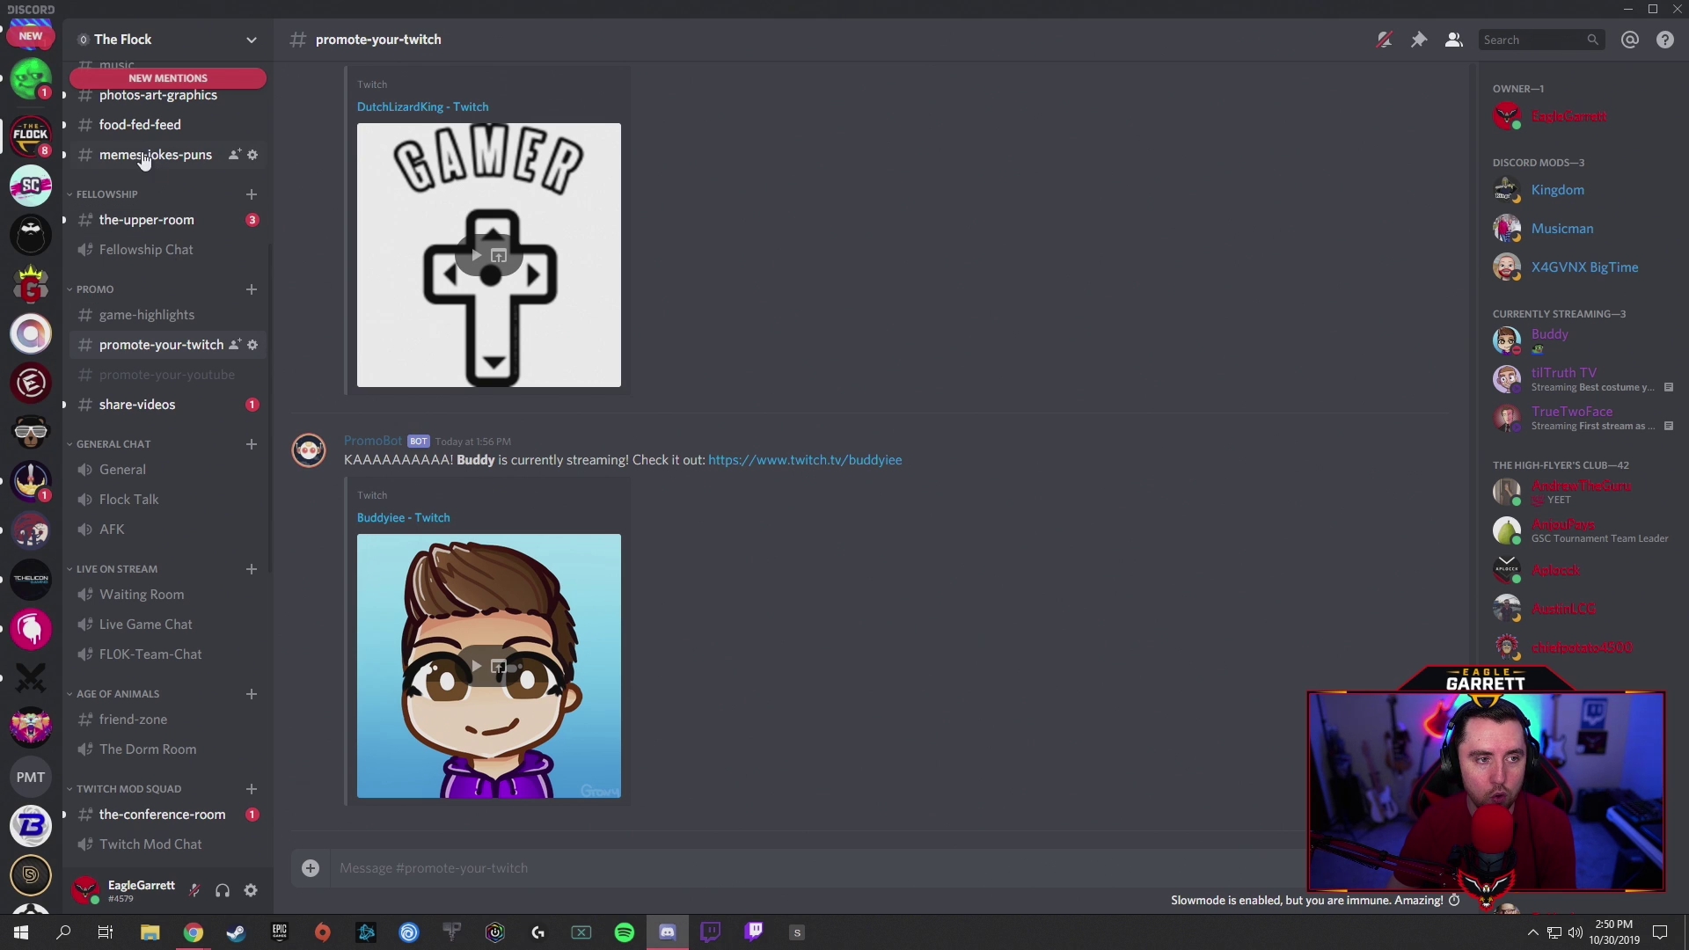
right_click(18, 131)
mouse_move(79, 276)
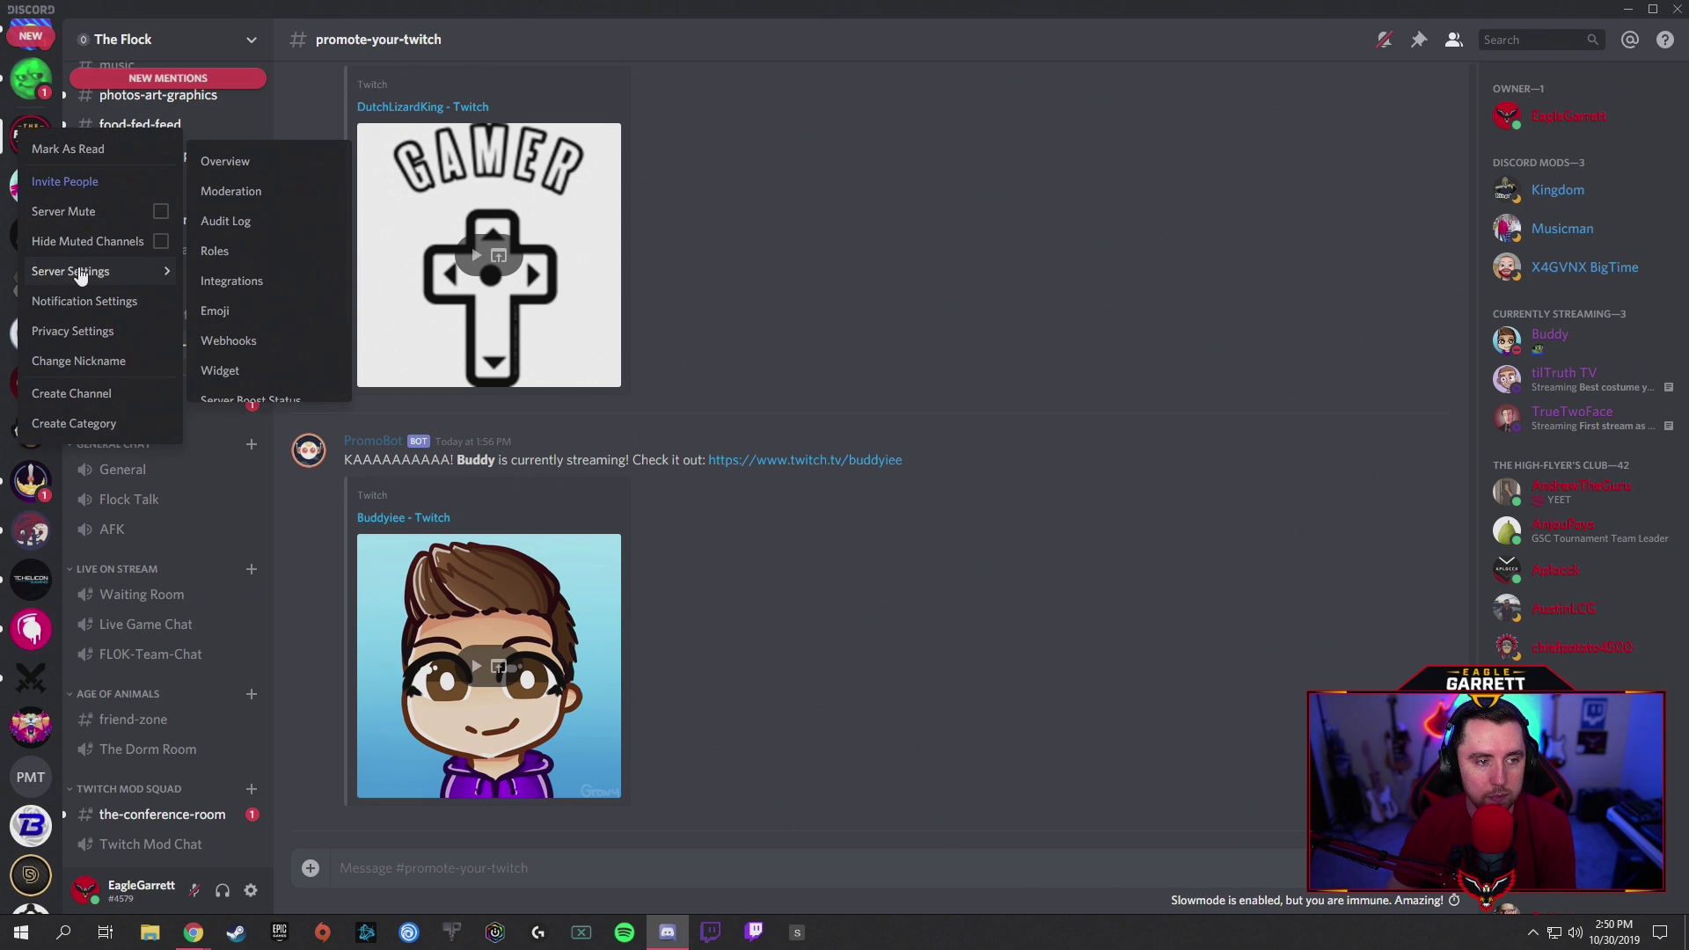
left_click(217, 255)
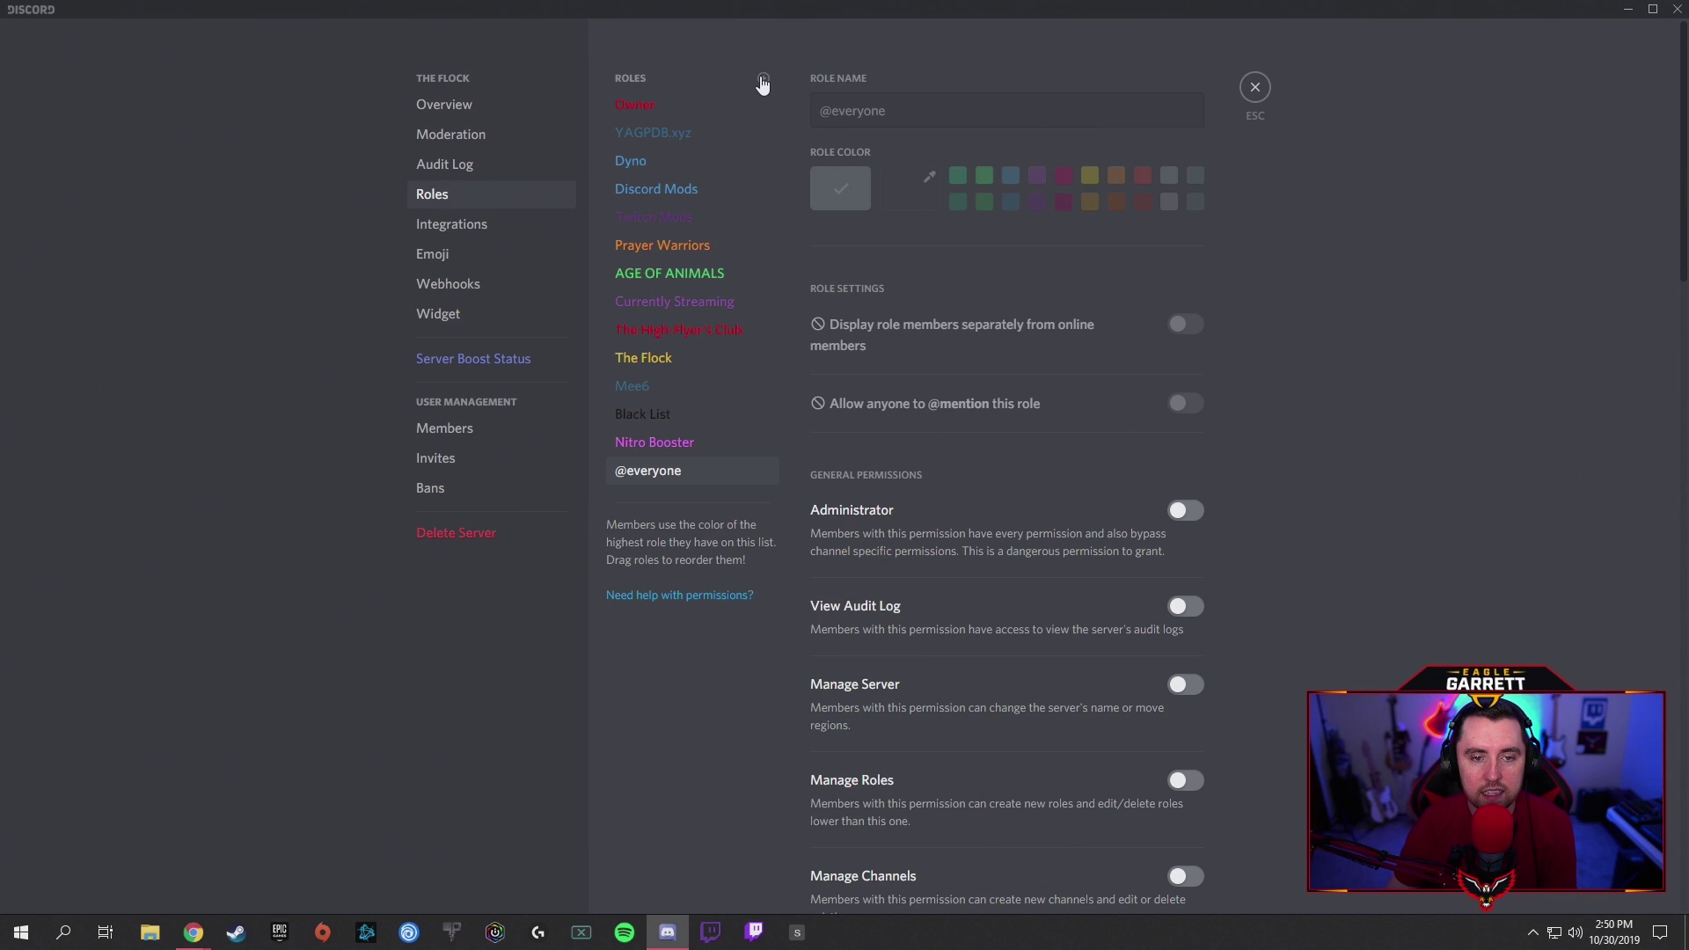
left_click(700, 304)
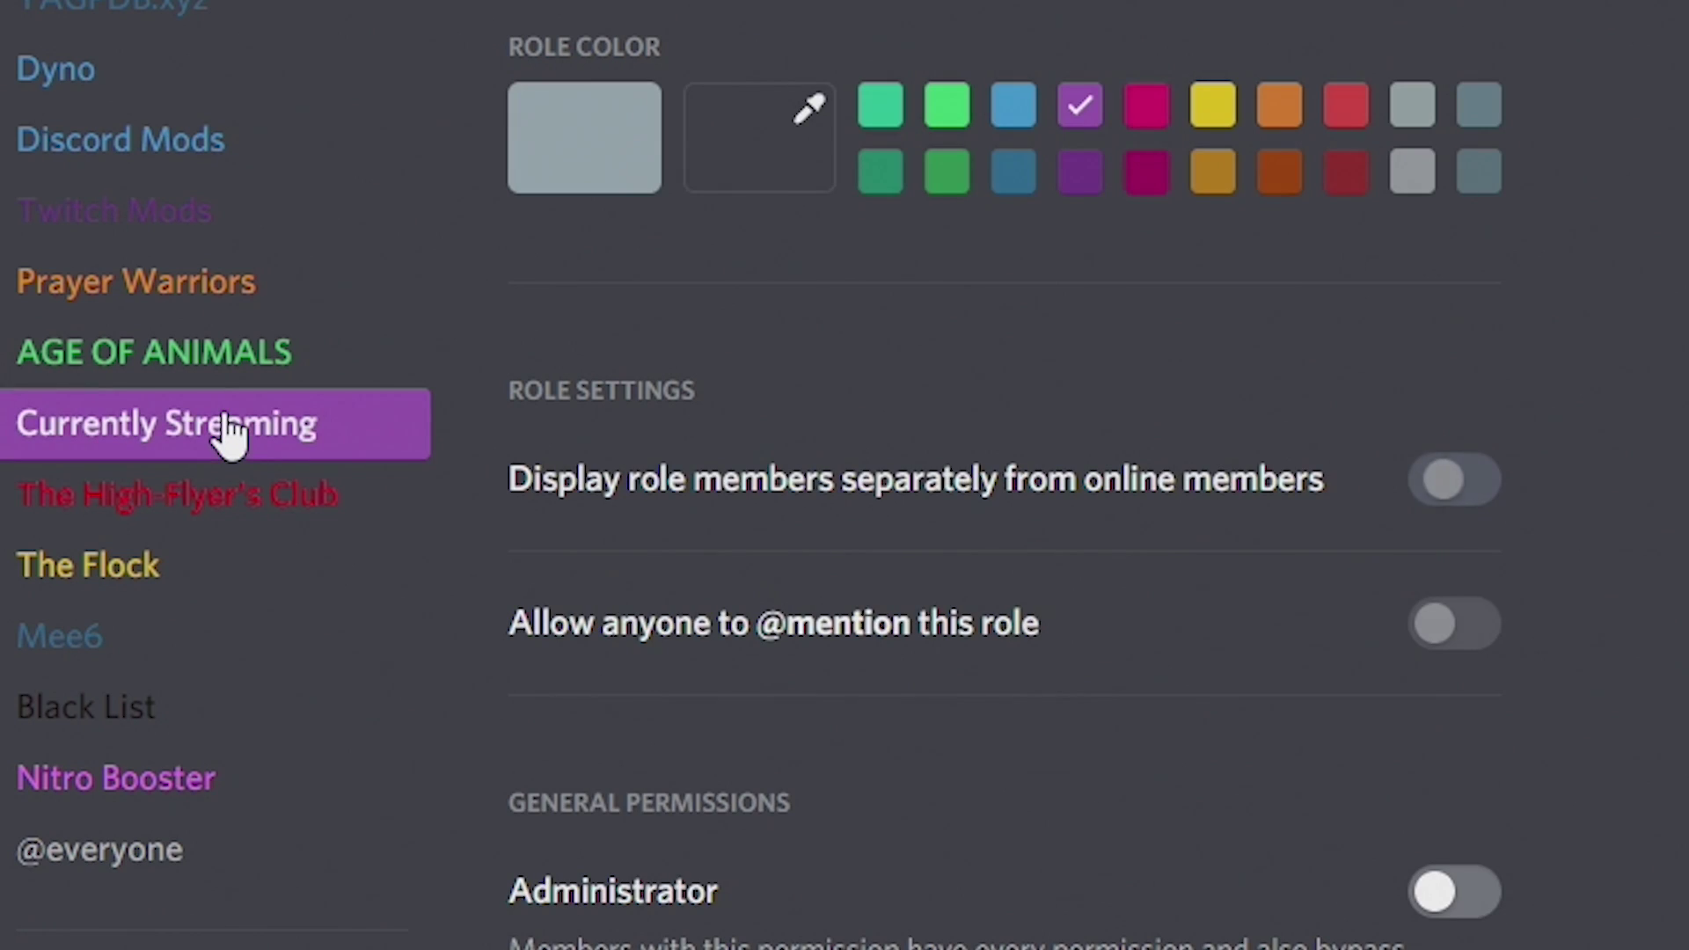
left_click(1455, 479)
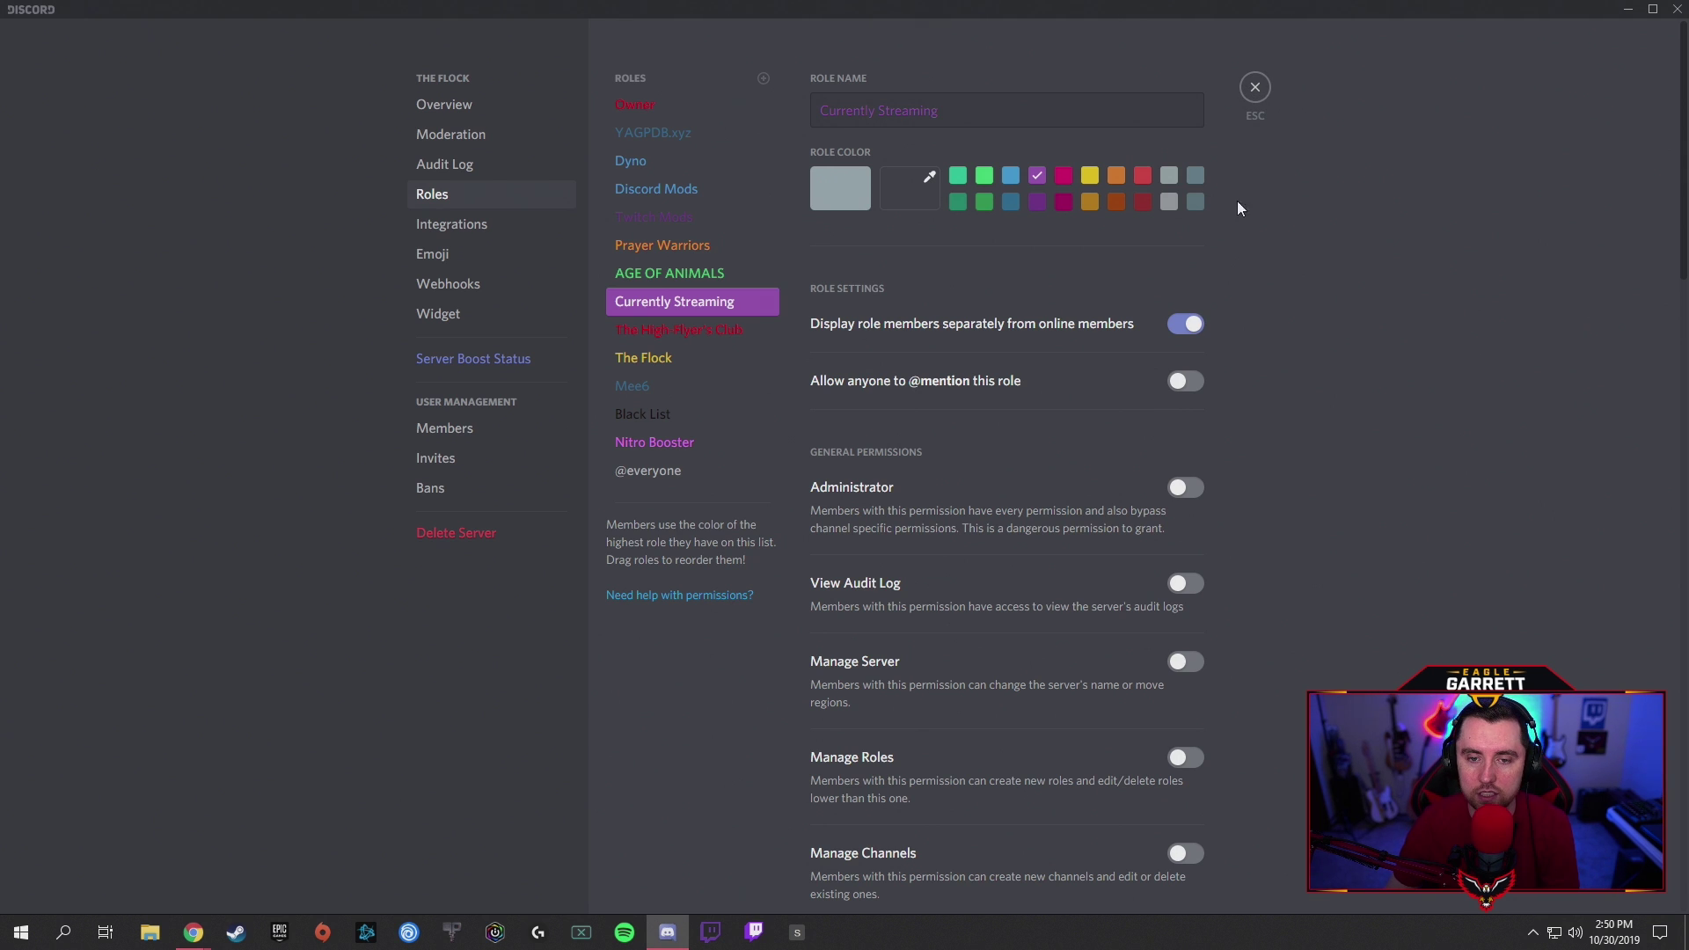
left_click(1256, 87)
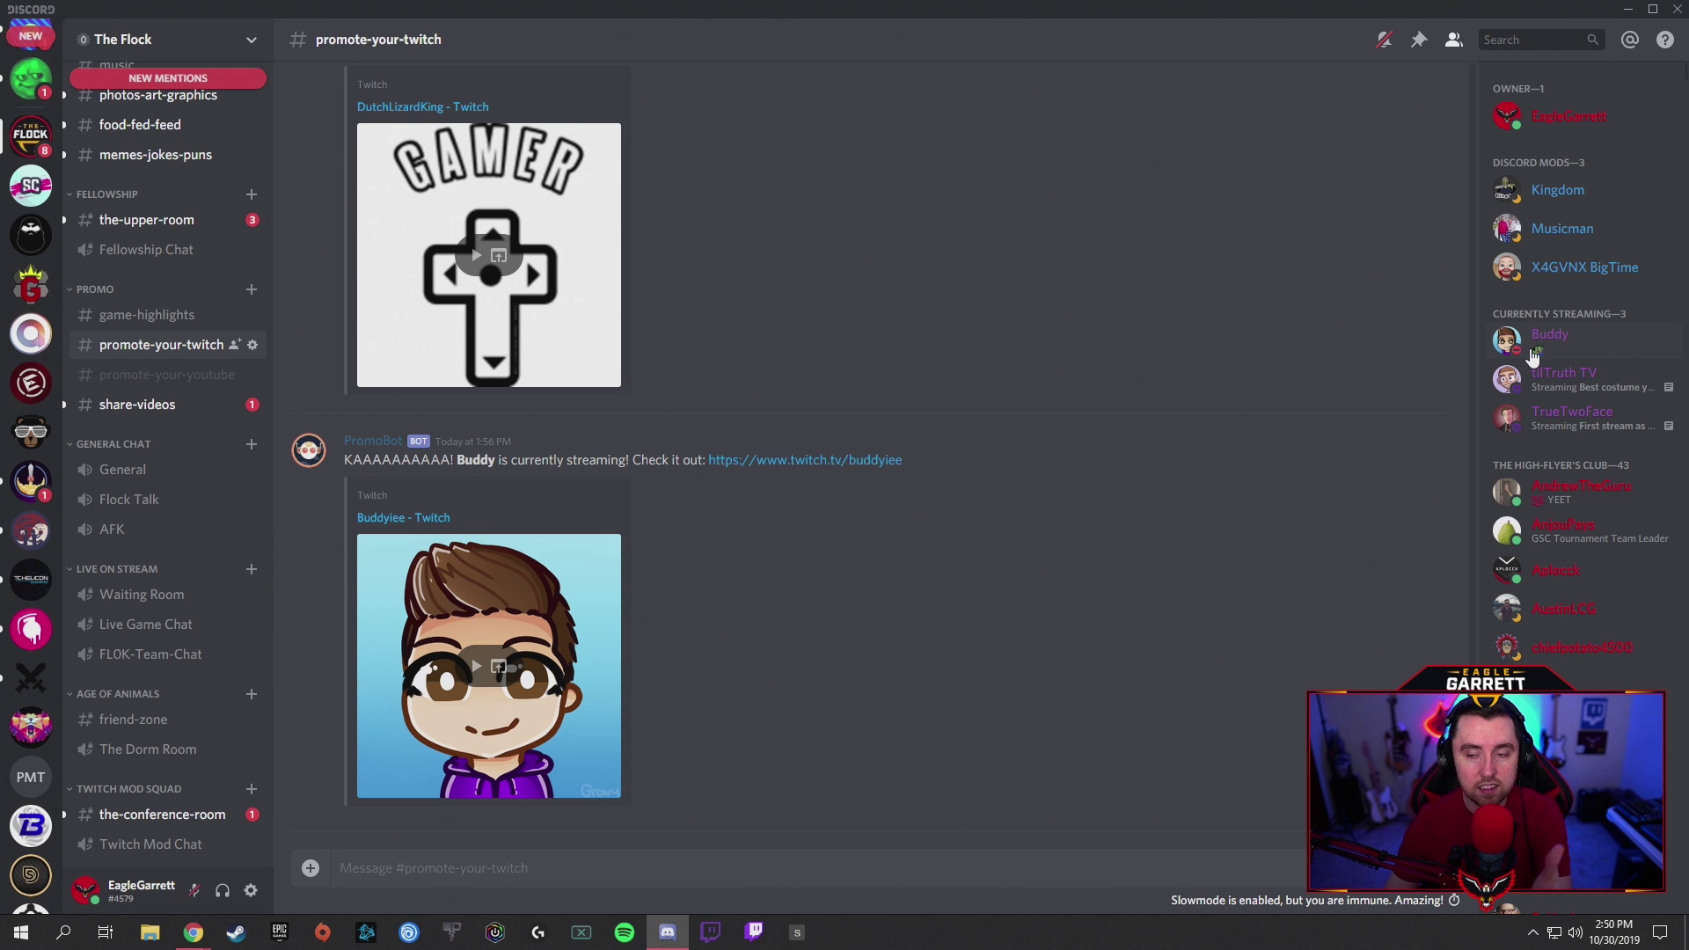
Step: Bring the Chrome window with YAGPDB's streaming settings page to the front
mouse_move(207, 942)
left_click(327, 873)
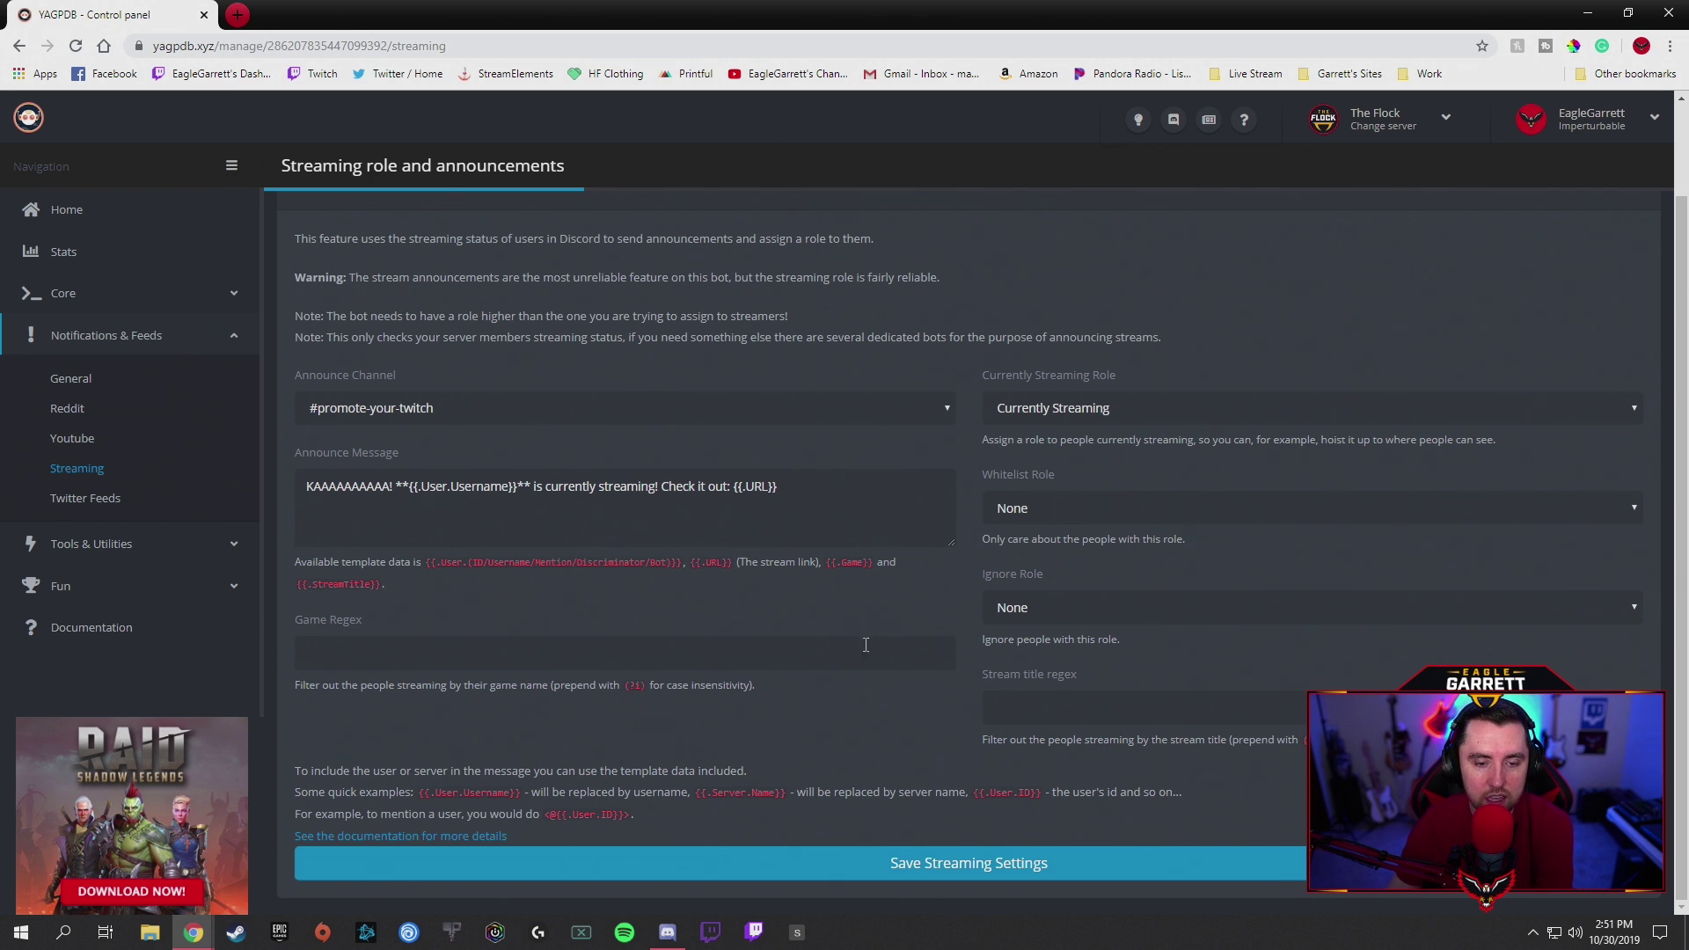
Step: Save the streaming settings and go back to Discord's #promote-your-twitch channel
left_click(930, 865)
left_click(668, 933)
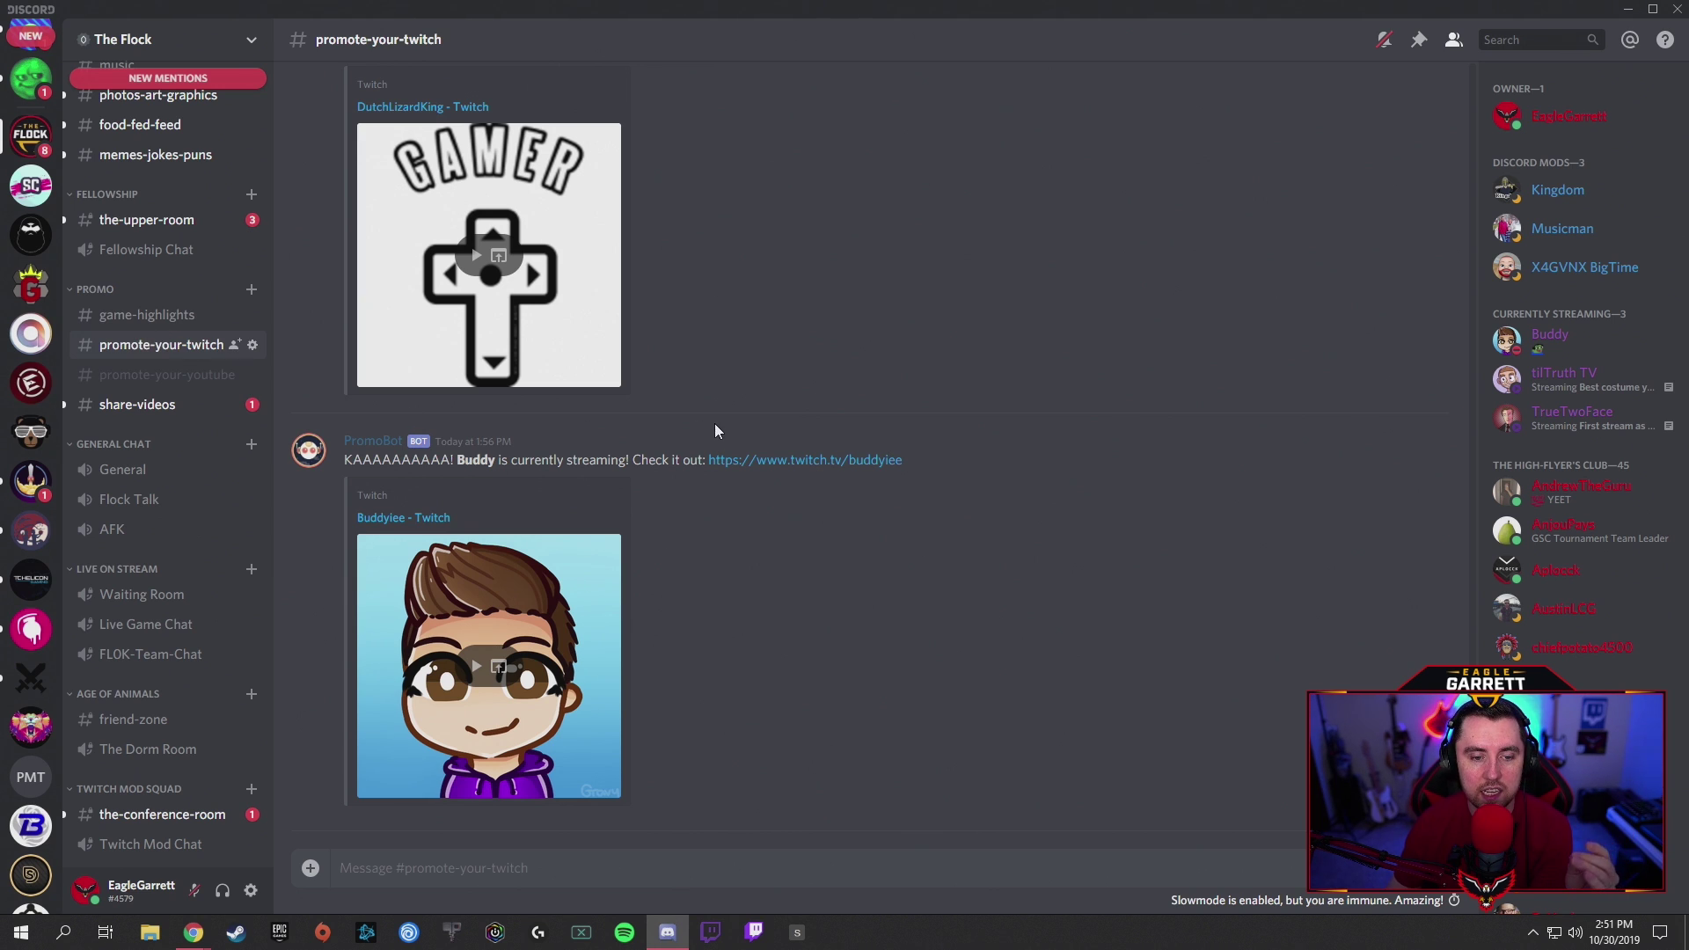
scroll(637, 579, "up", 6)
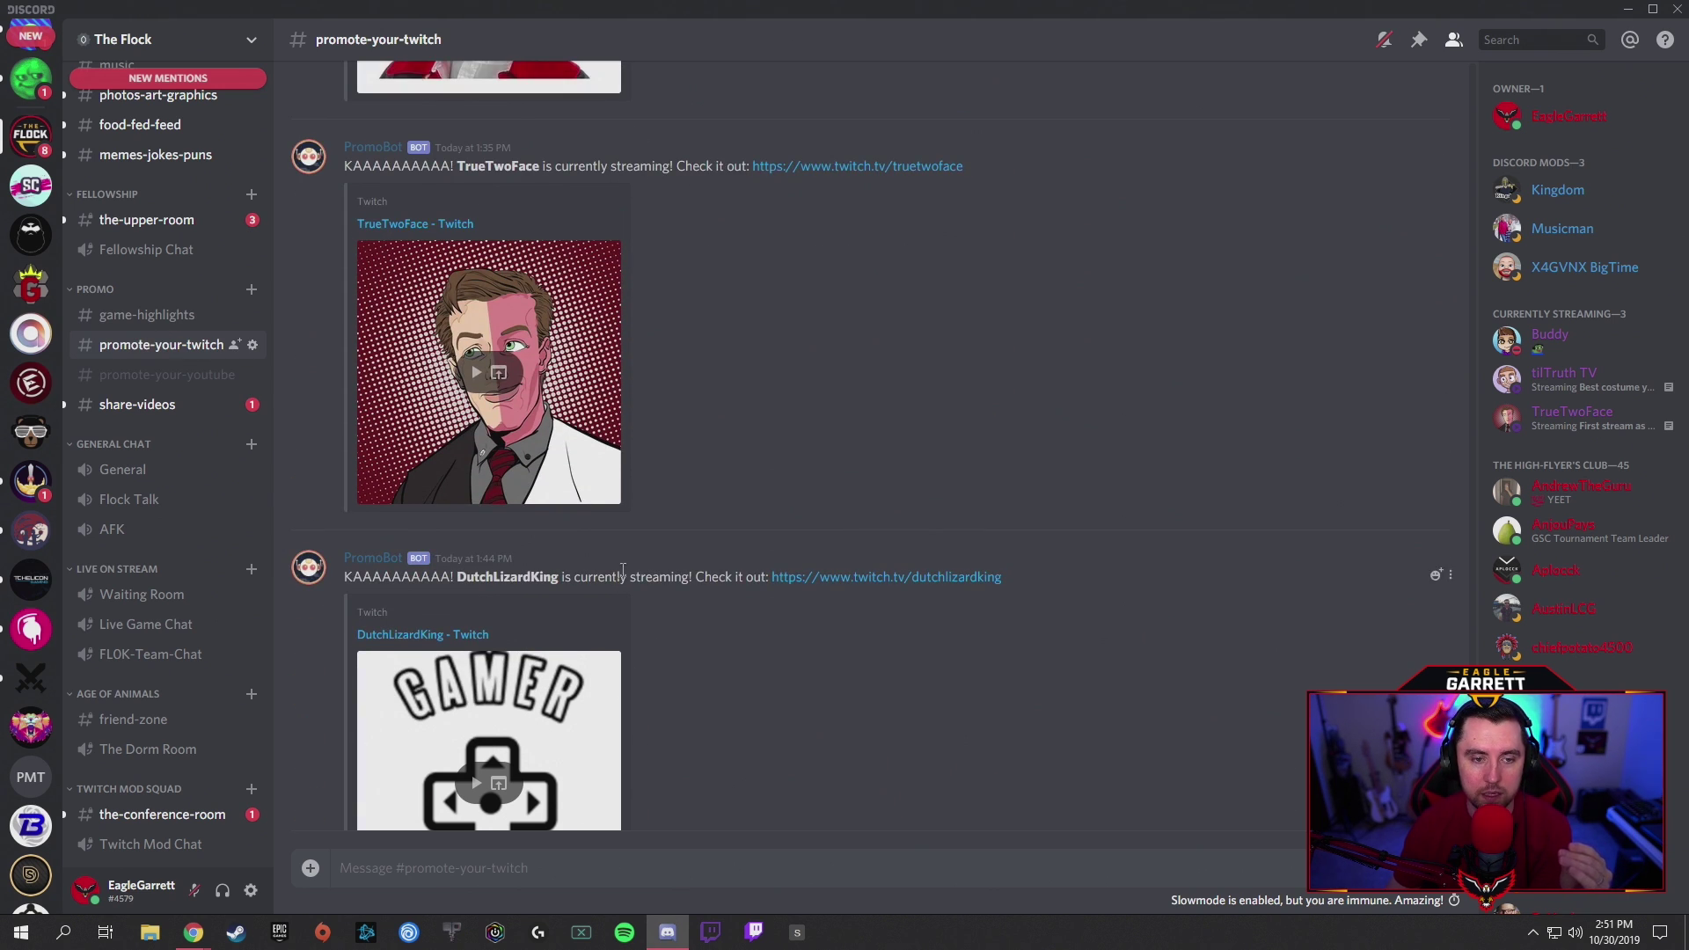
scroll(621, 552, "down", 6)
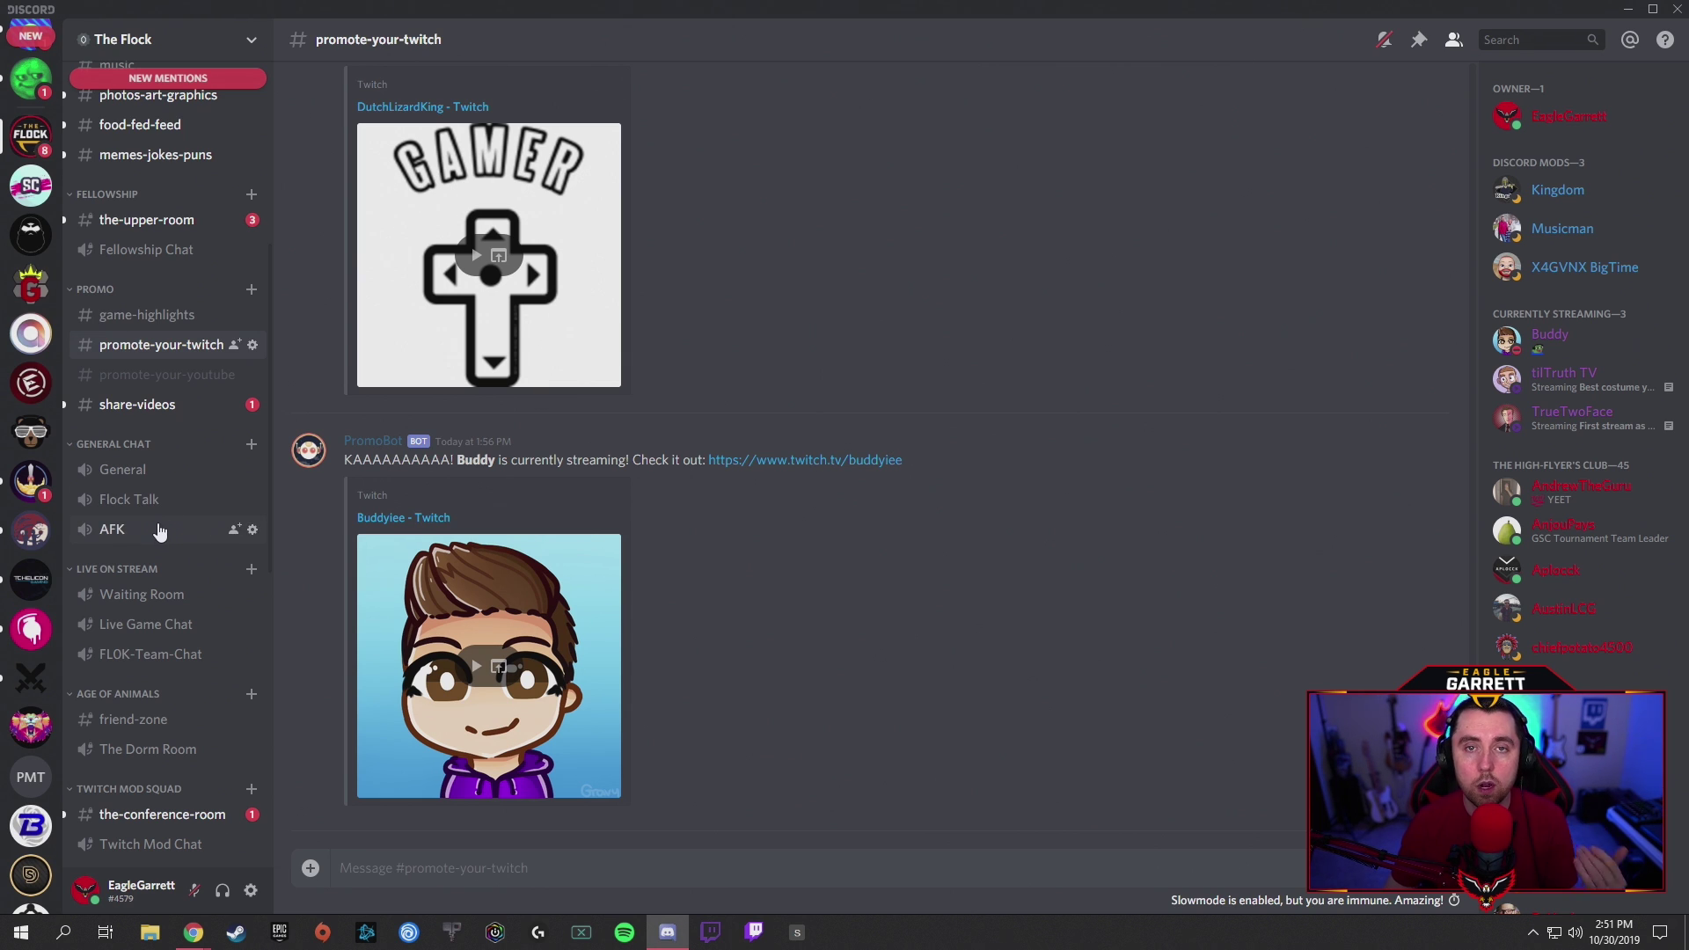
scroll(152, 525, "up", 3)
scroll(149, 523, "up", 3)
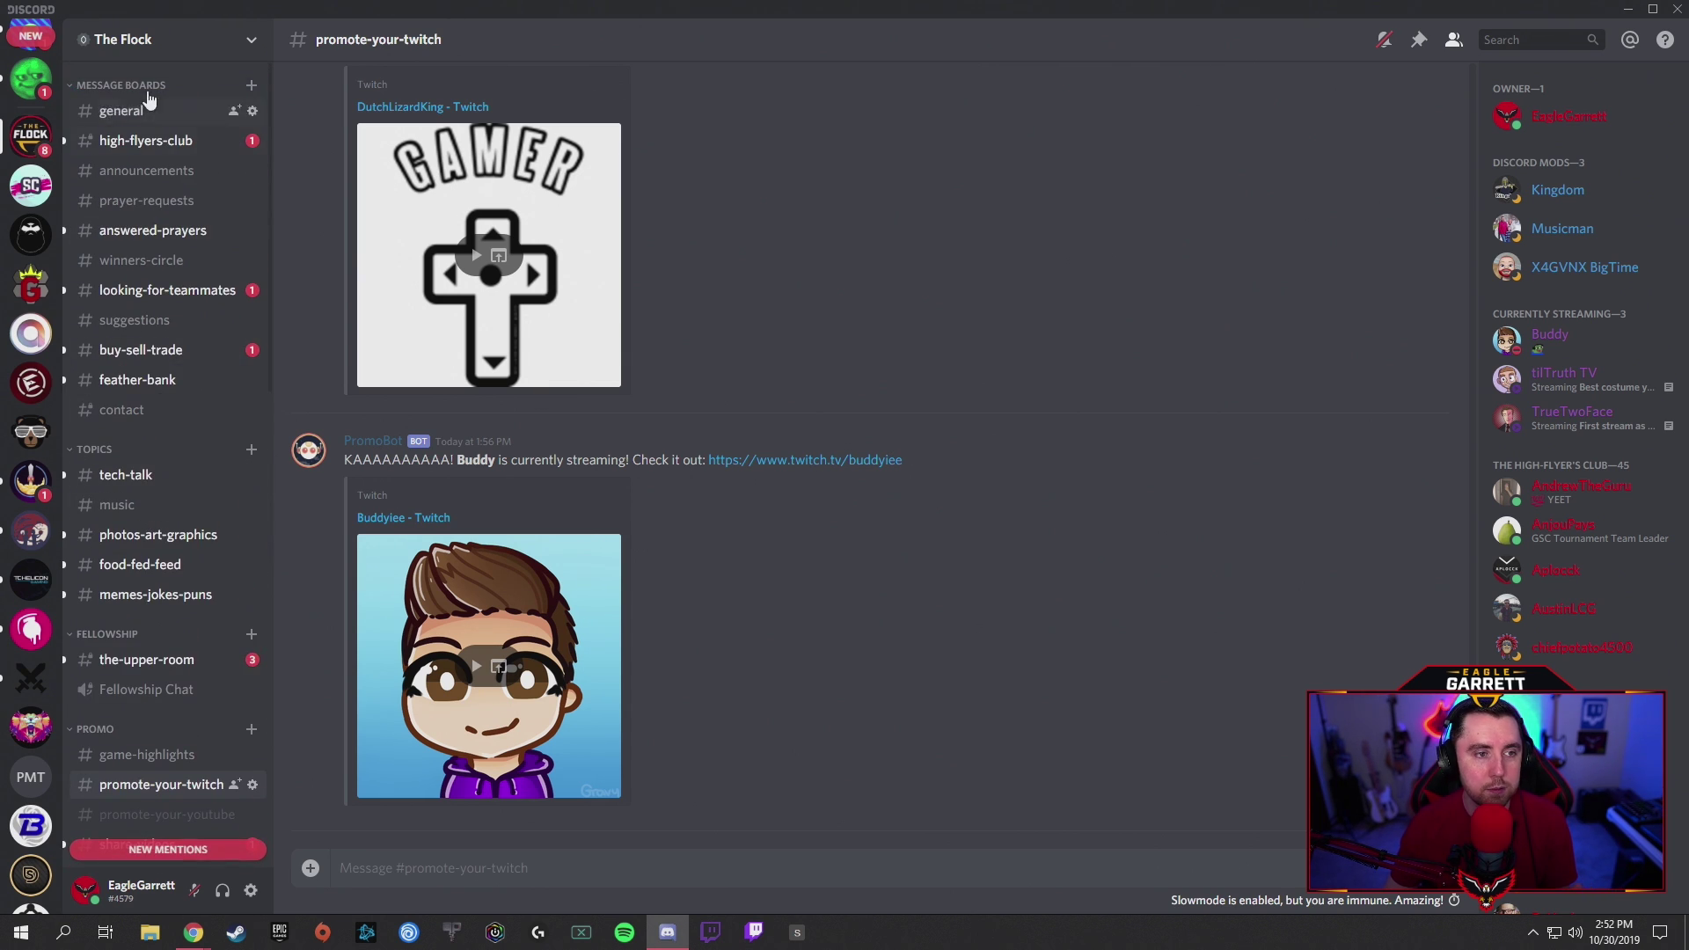
scroll(132, 497, "down", 6)
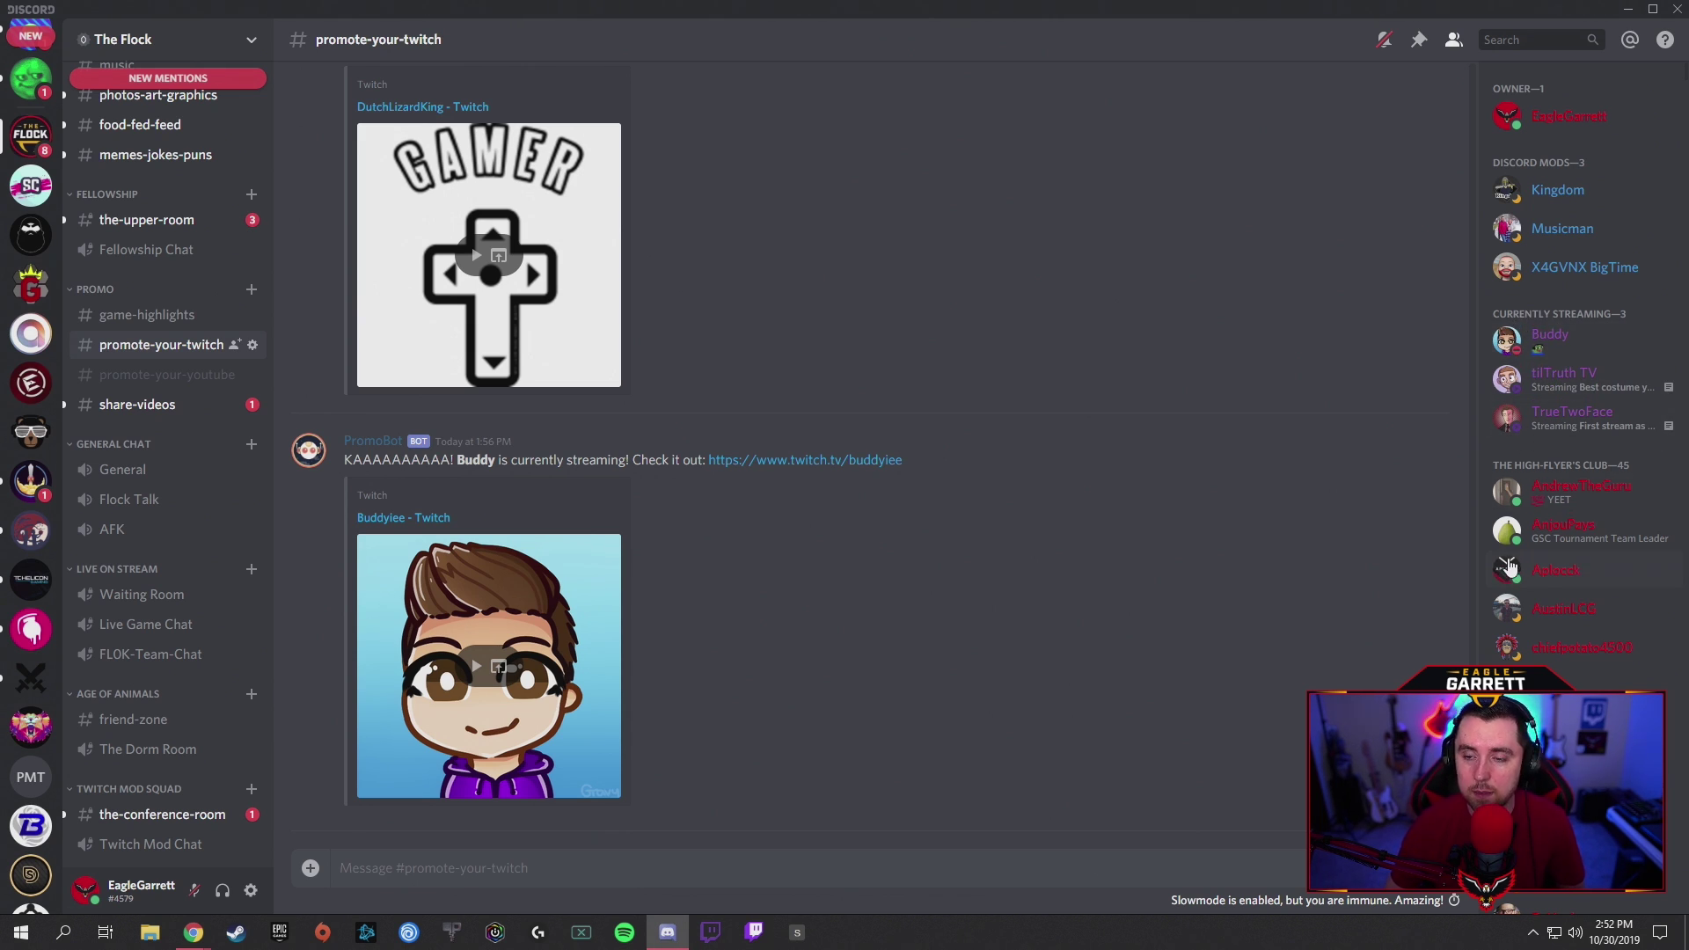
scroll(1575, 370, "down", 3)
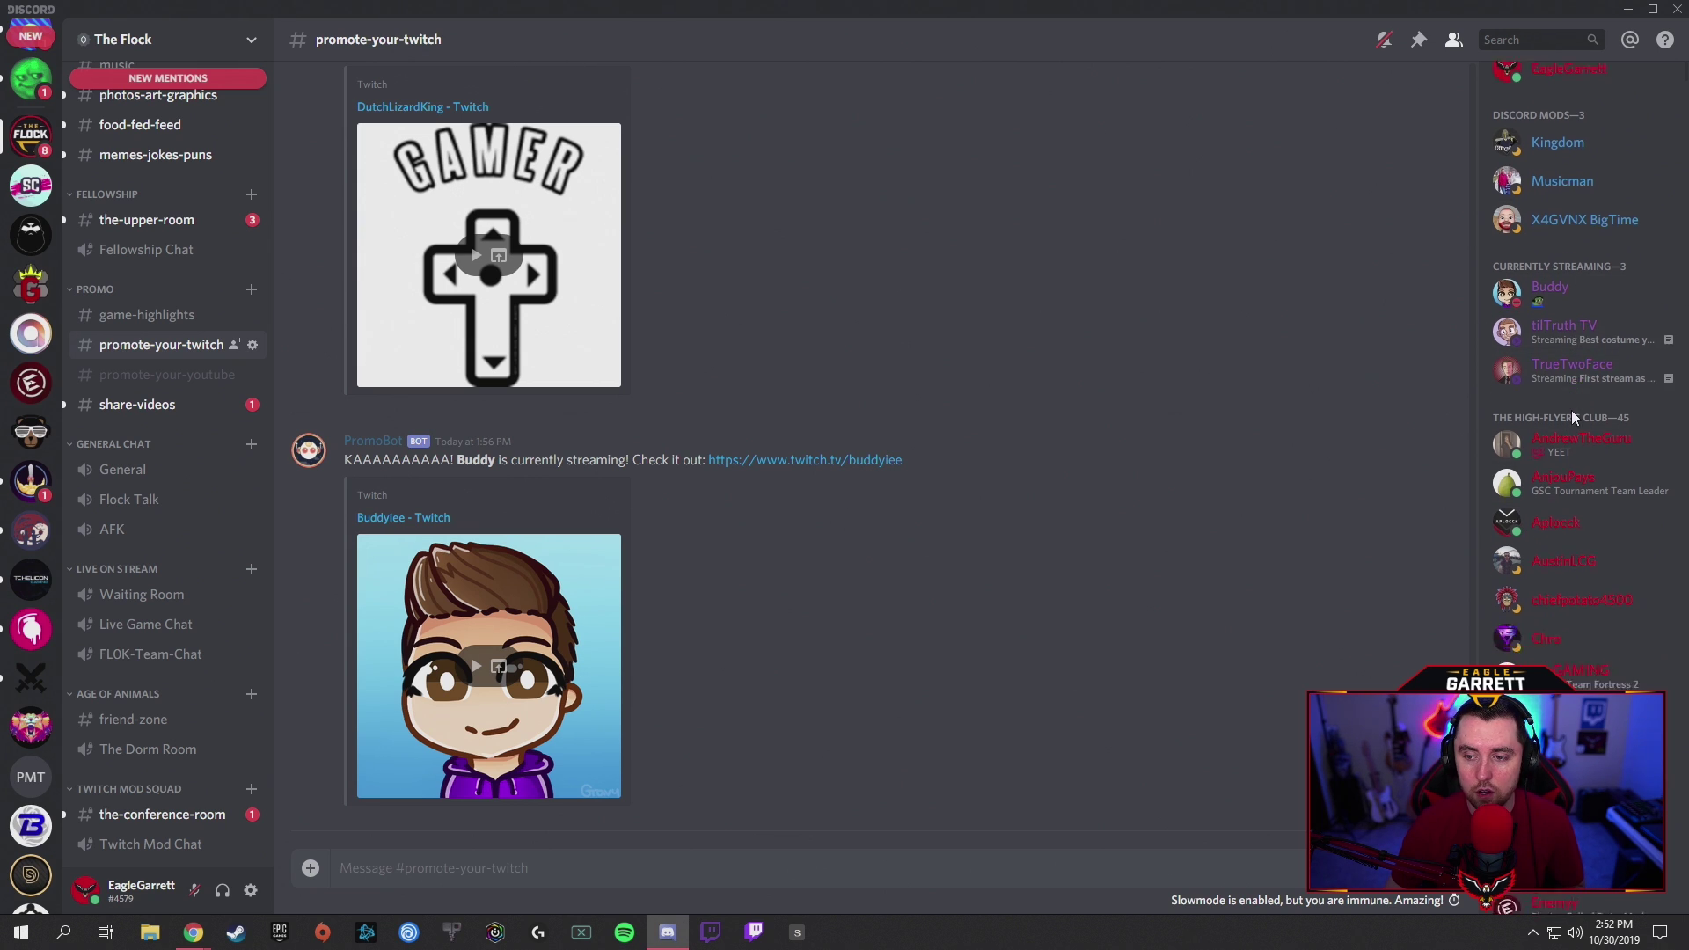
scroll(1565, 400, "up", 1)
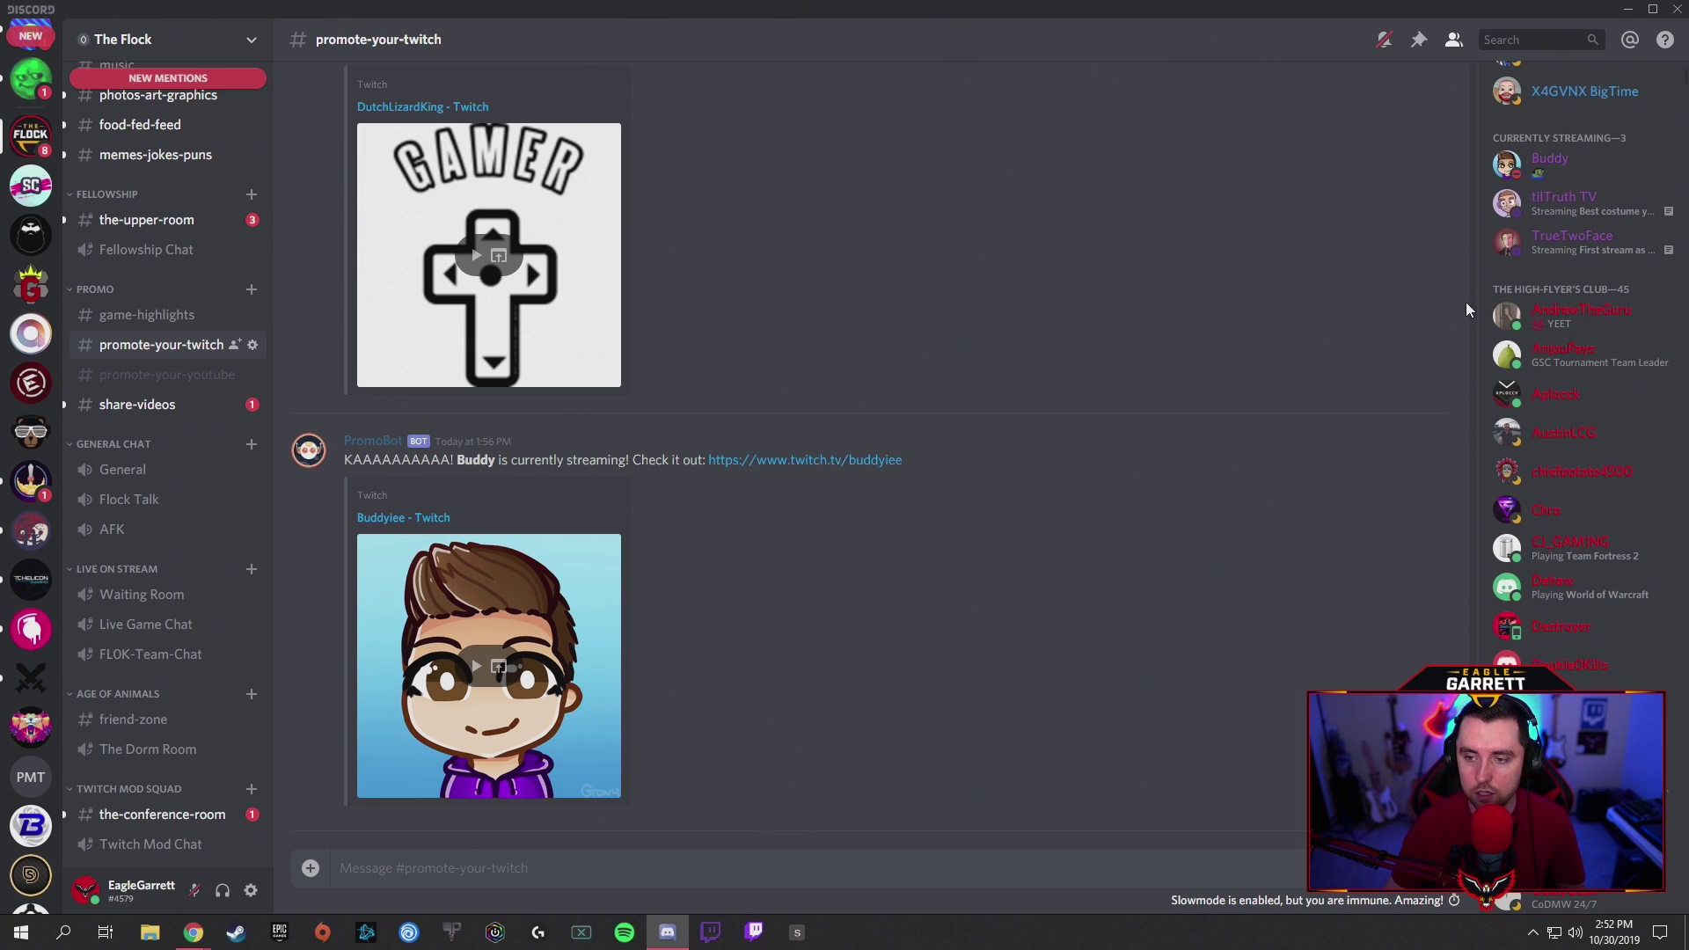
scroll(1557, 396, "down", 20)
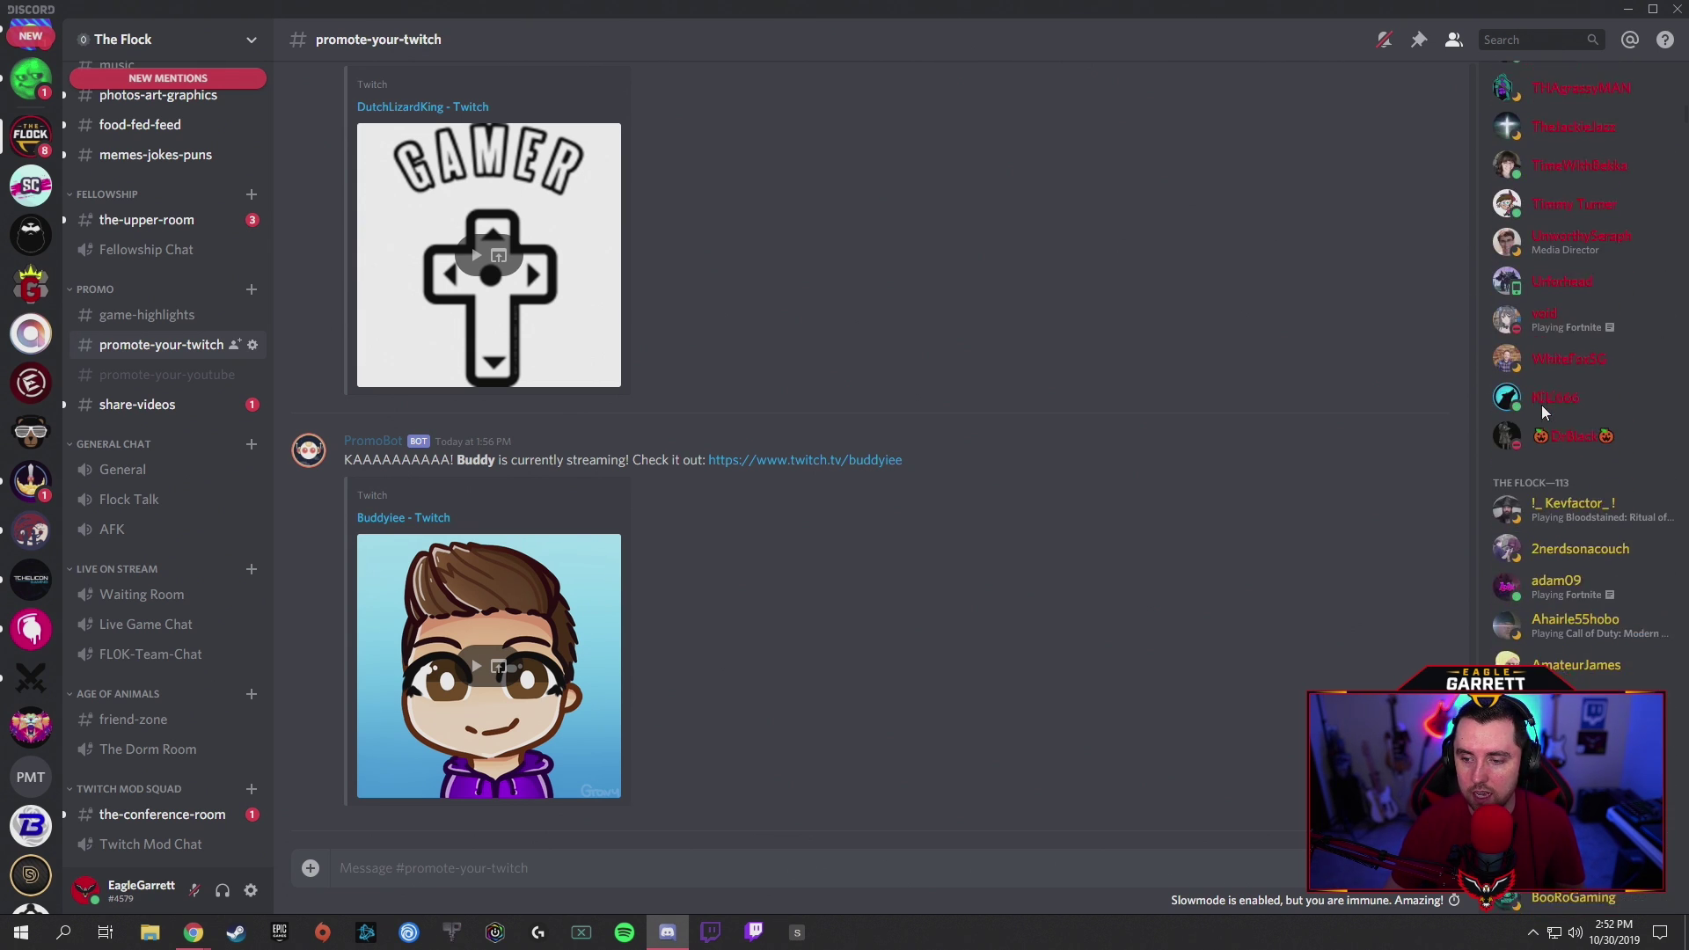
scroll(1518, 436, "up", 20)
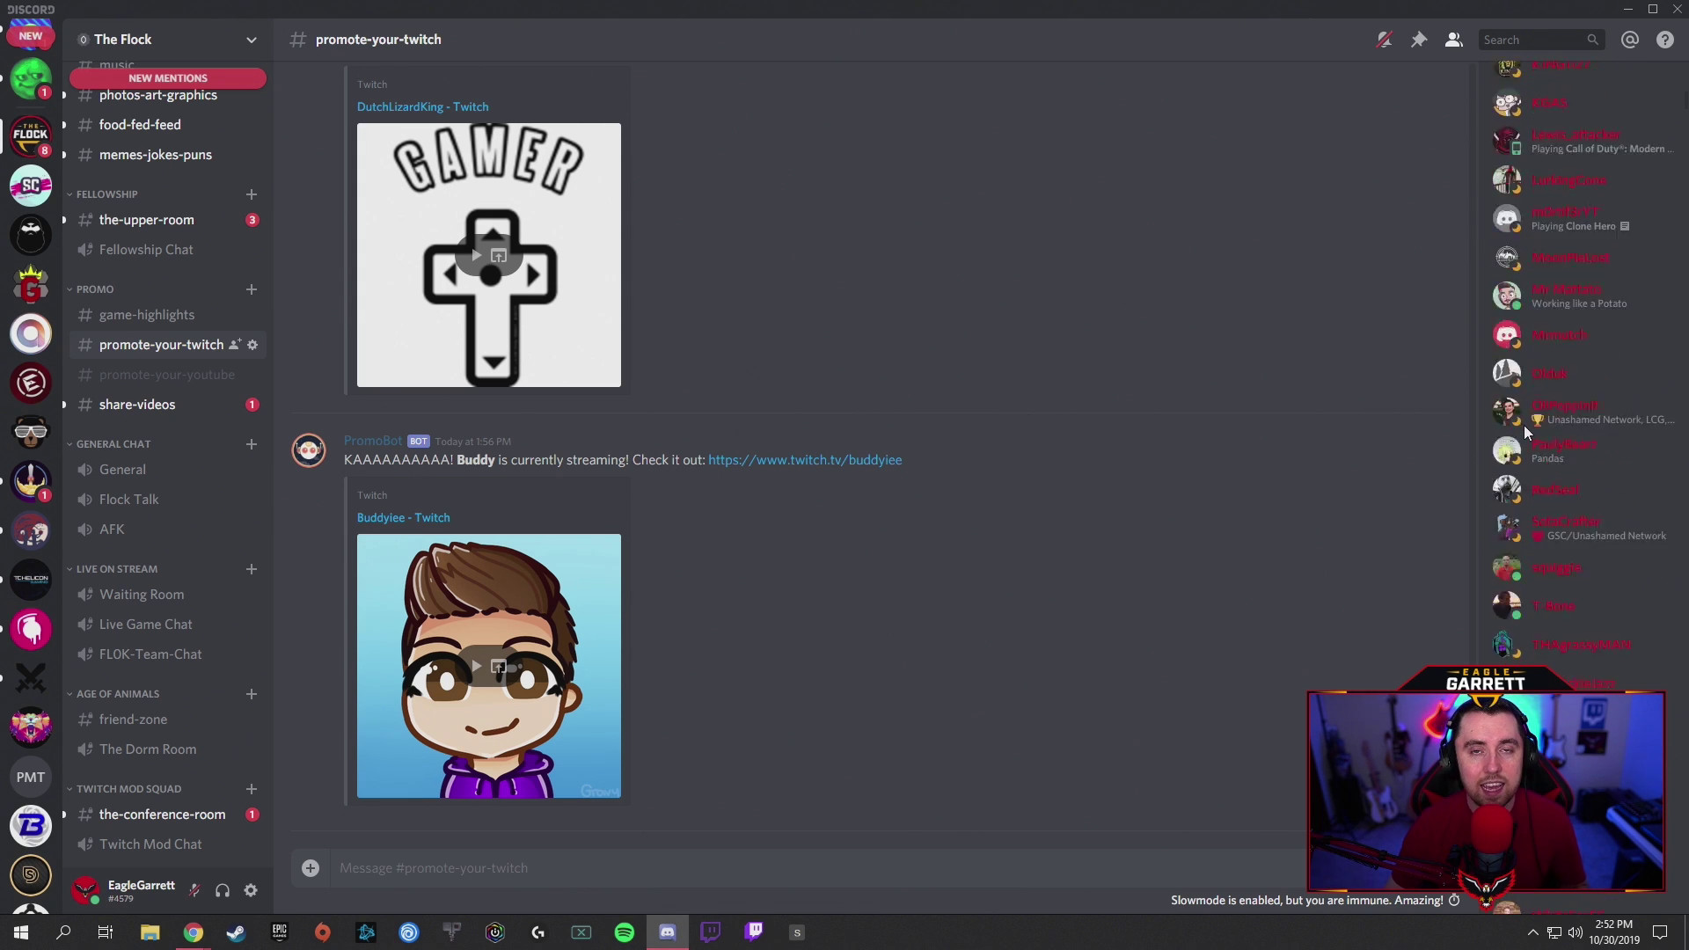
scroll(1553, 425, "up", 2)
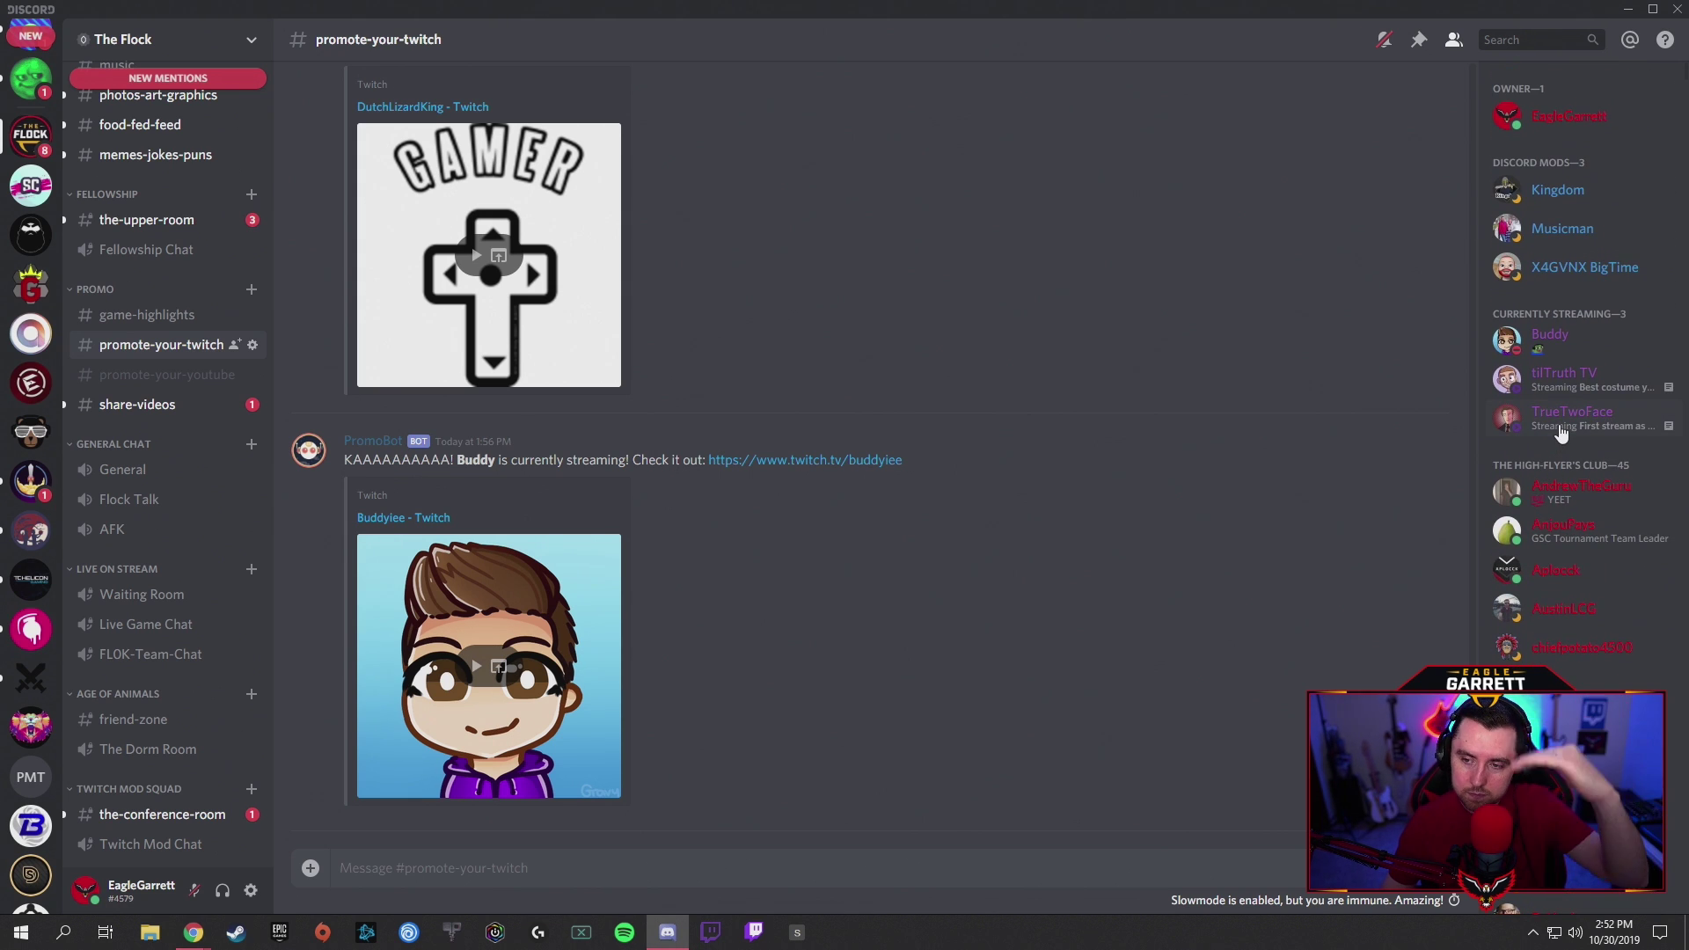